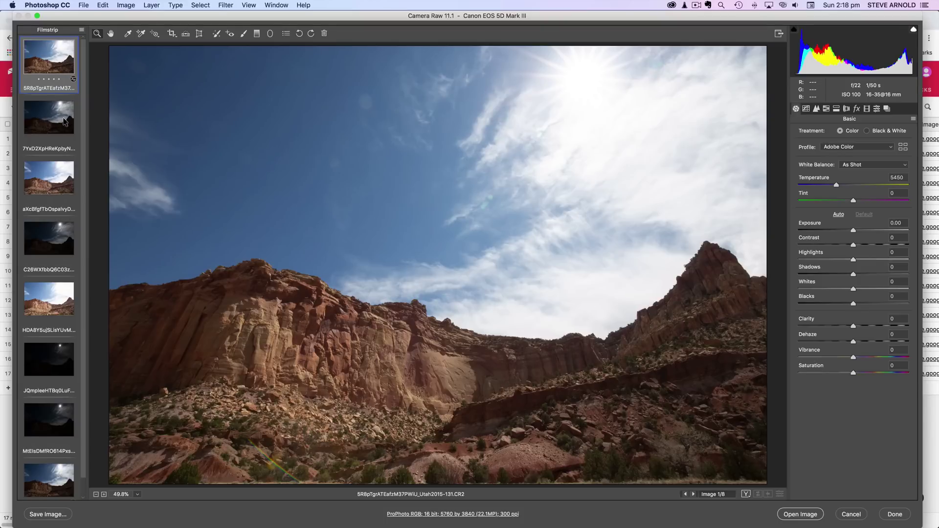
- Preview the third canyon exposure in the Filmstrip, then return to the first frame
click(59, 177)
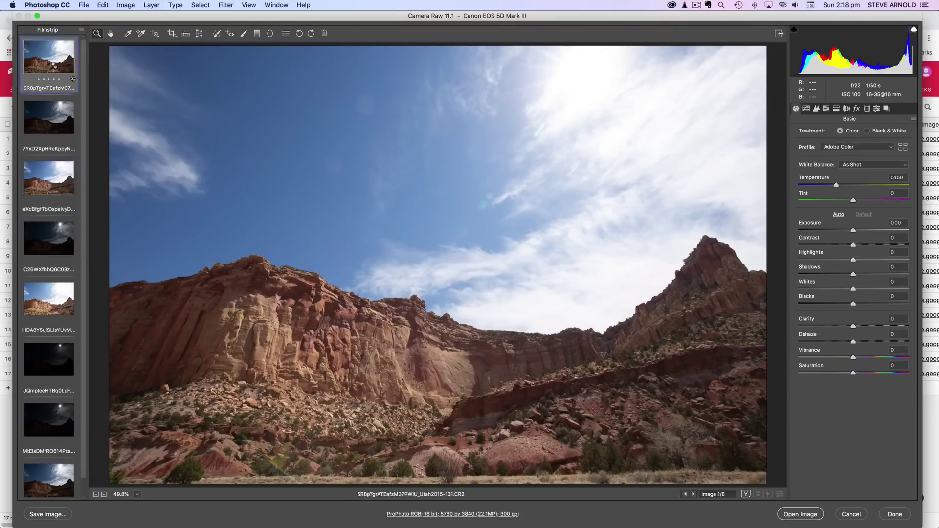
click(52, 68)
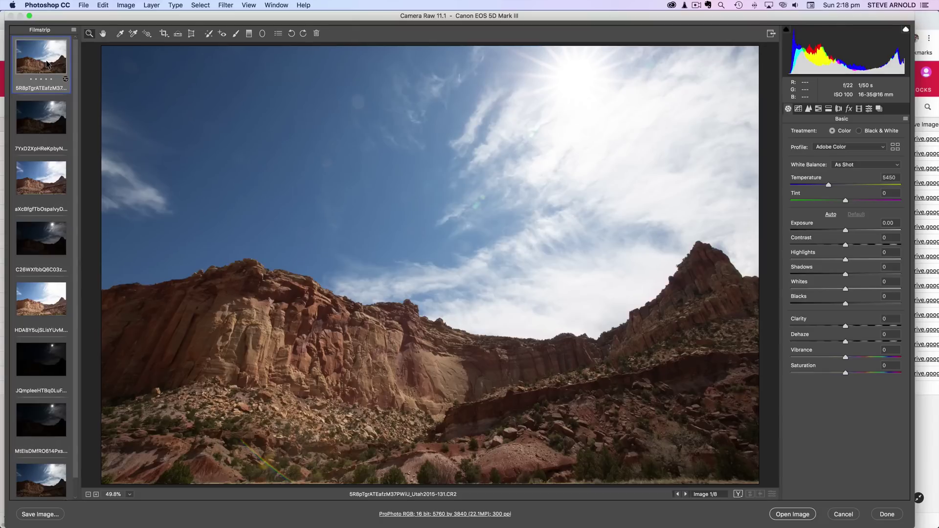
- Compare the second, third, fifth and first canyon exposures, landing on the fourth sun-star frame
key(Down)
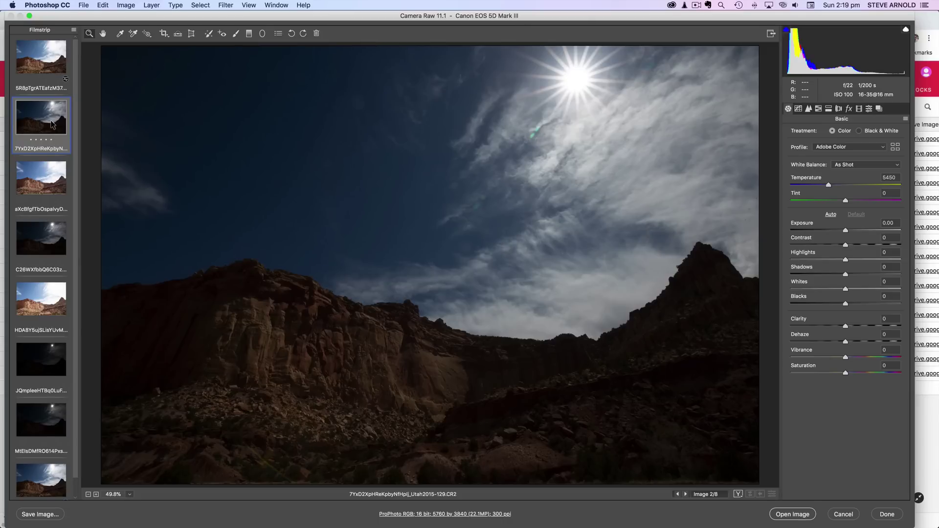
key(Down)
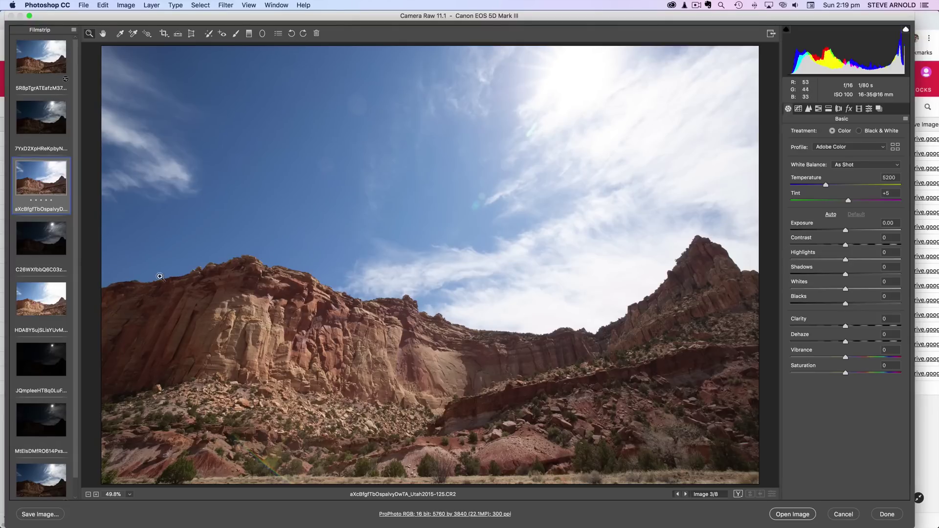
click(38, 299)
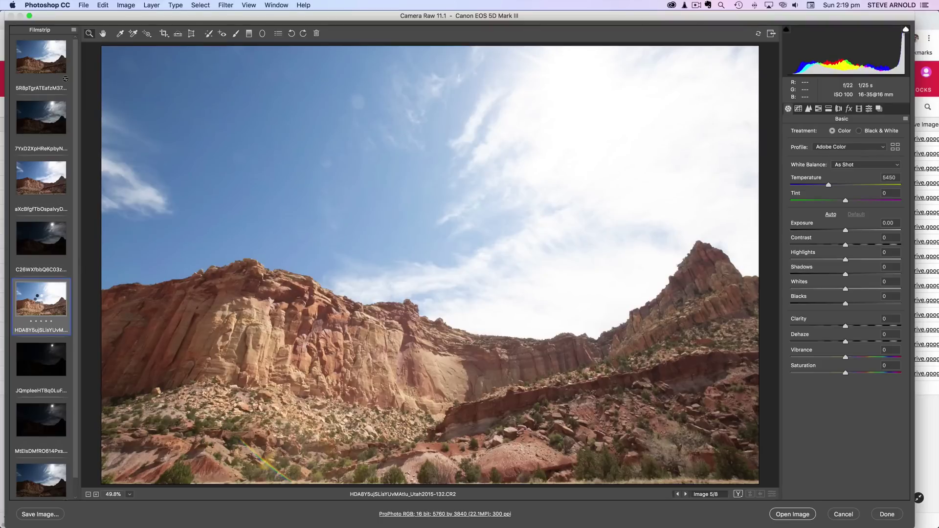
click(38, 60)
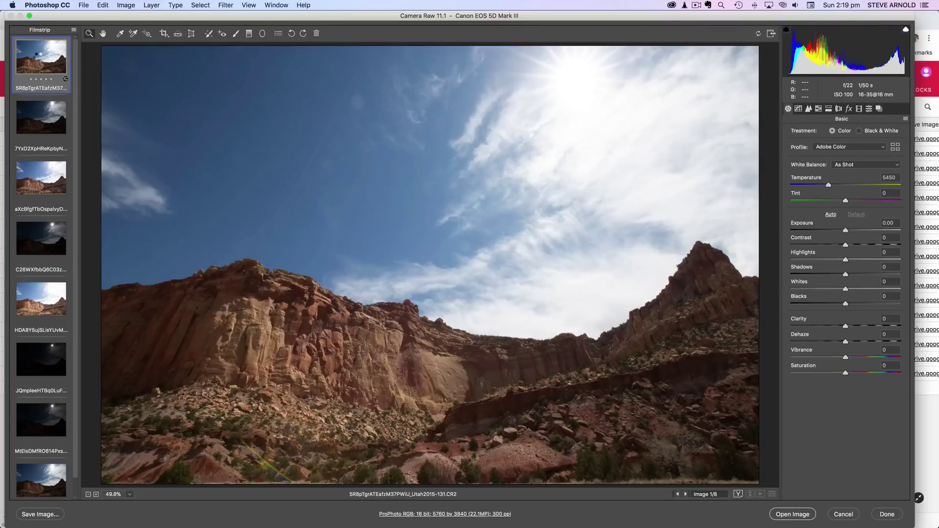
click(41, 295)
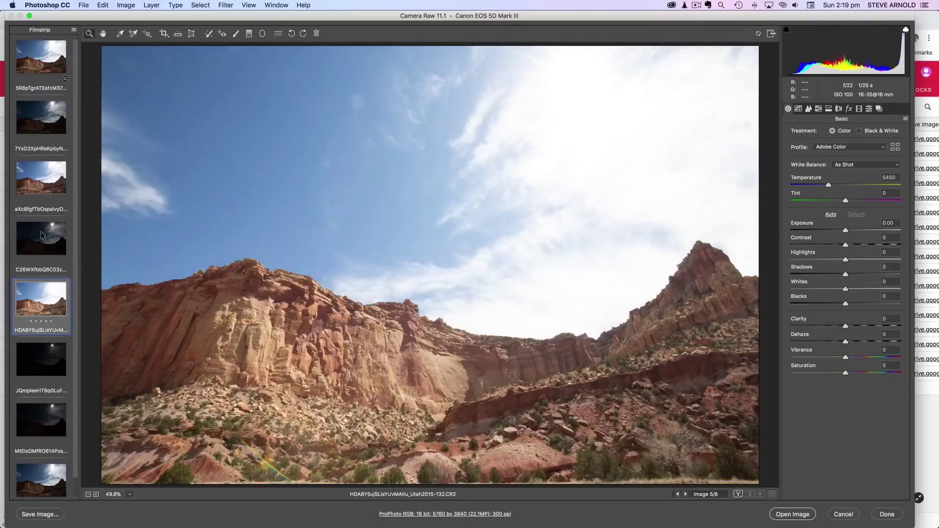
click(43, 170)
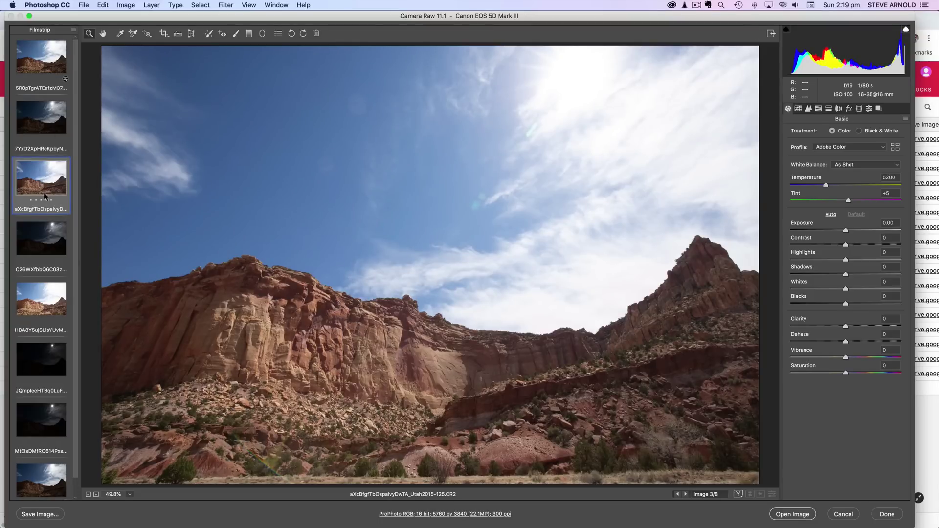
click(40, 230)
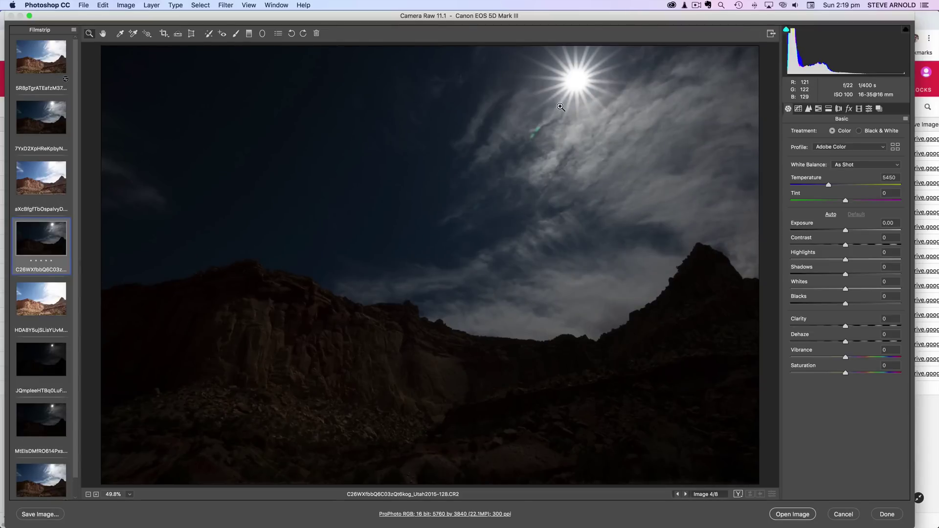
- Review exposures five through eight, then revisit seven and six and end on frame four
key(Down)
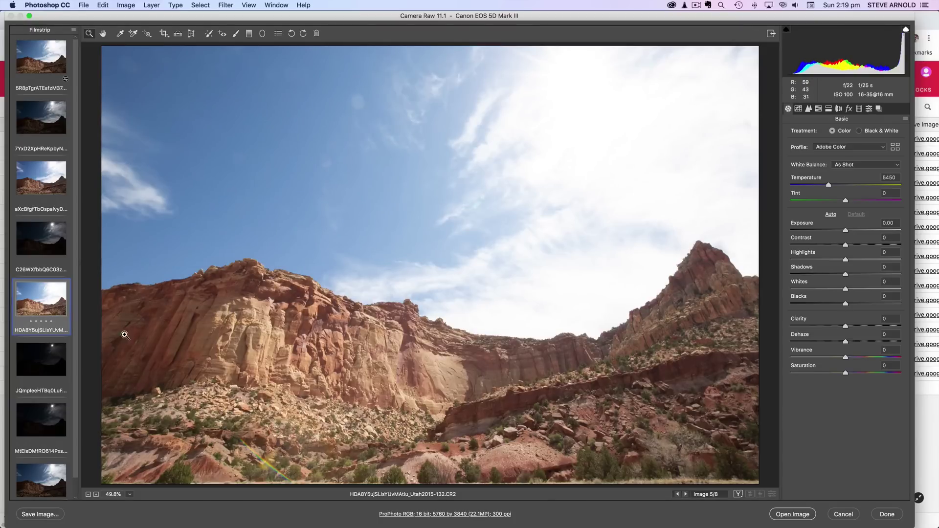
key(Down)
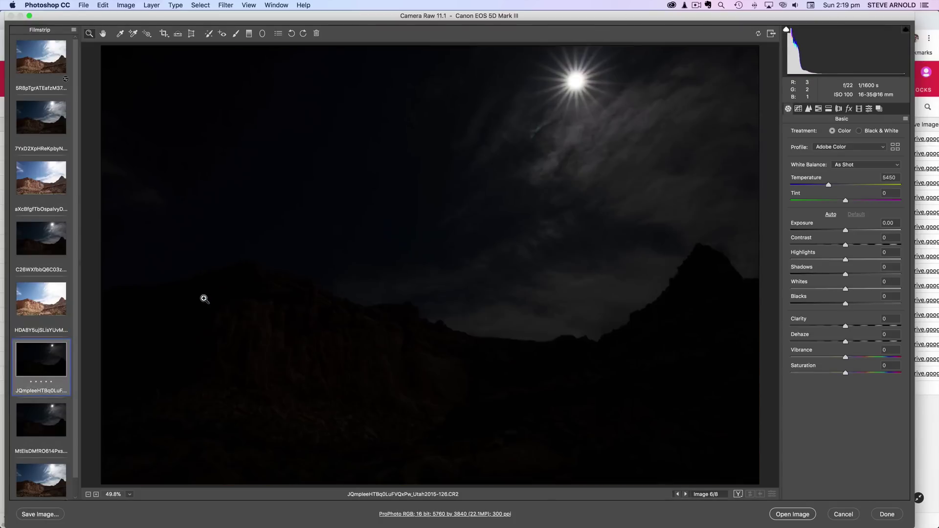
key(Down)
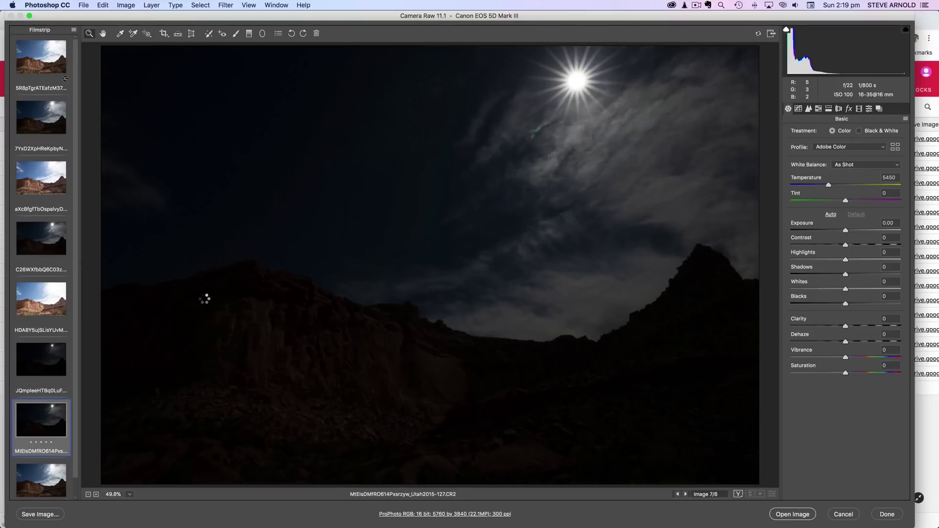
key(Down)
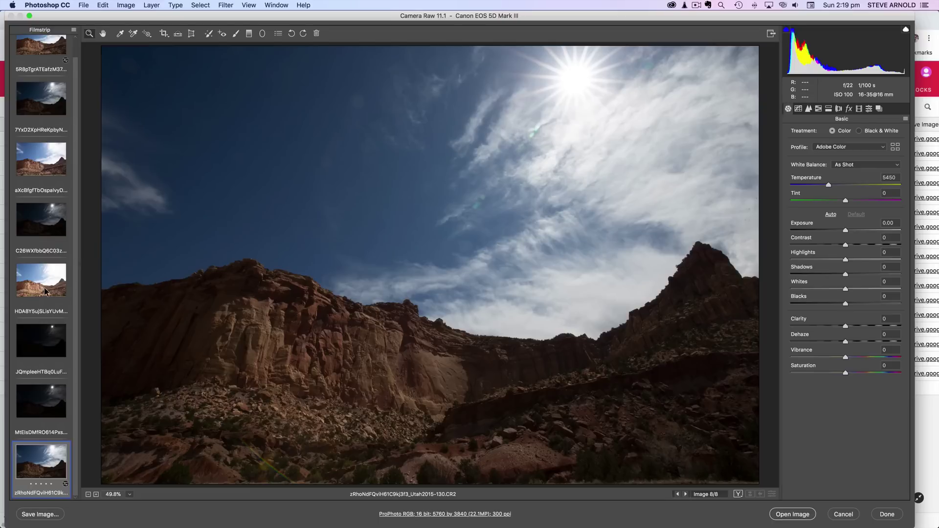
scroll(49, 293, up, 1)
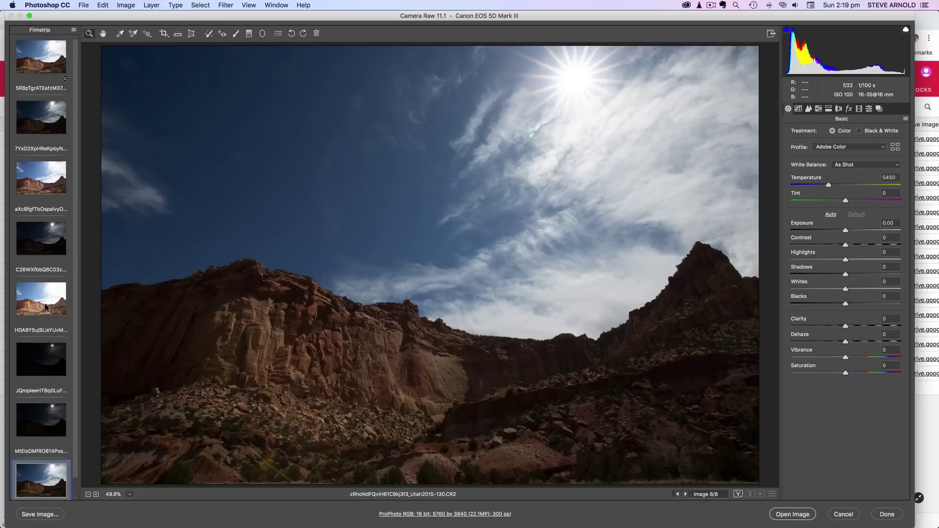
click(52, 425)
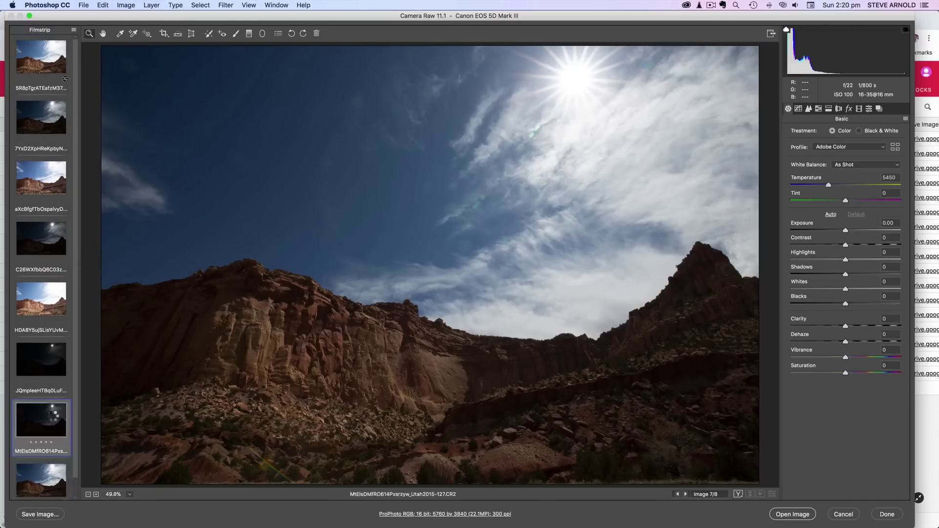
click(52, 362)
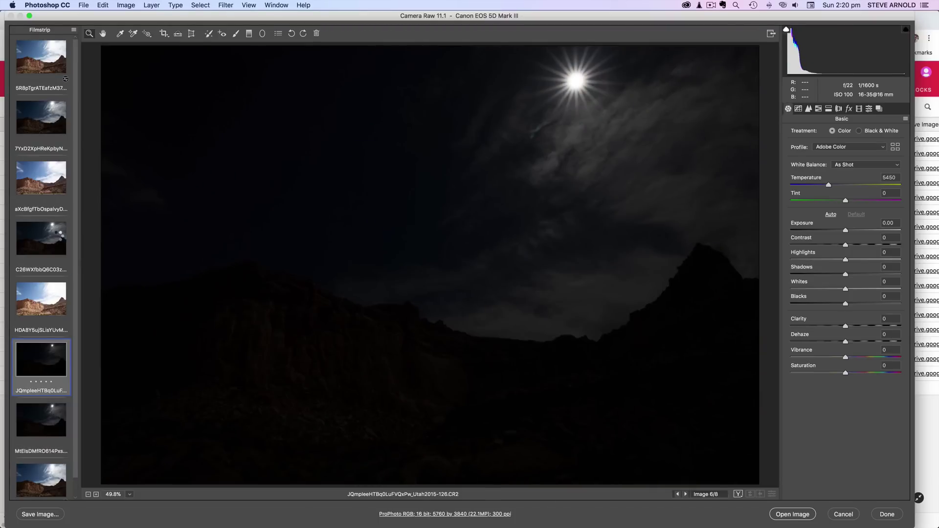
click(60, 235)
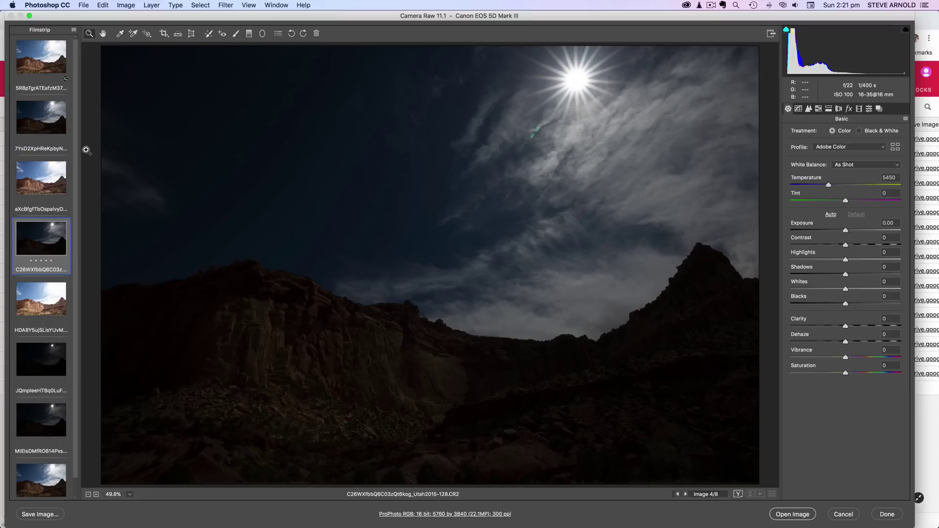
- Show image 1 of 8, the bright red-rock canyon with default Basic values
click(35, 78)
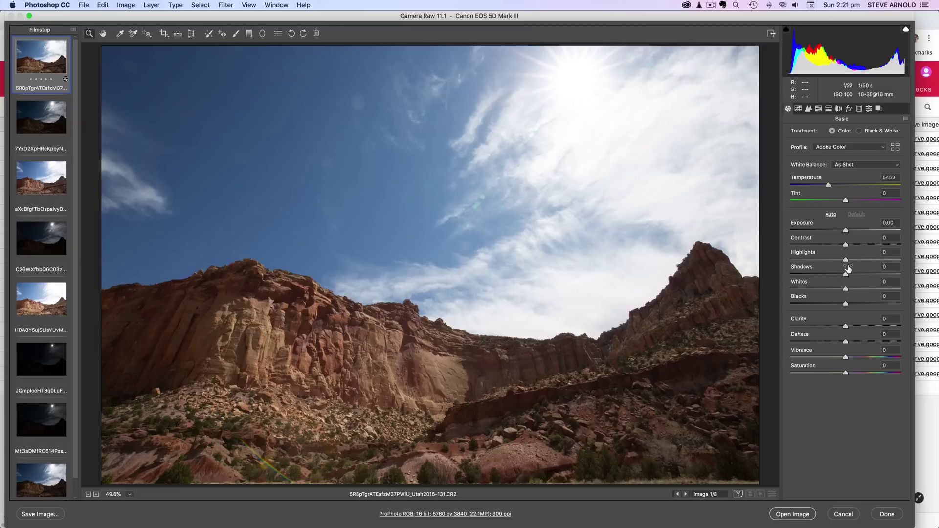
drag(848, 262, 793, 264)
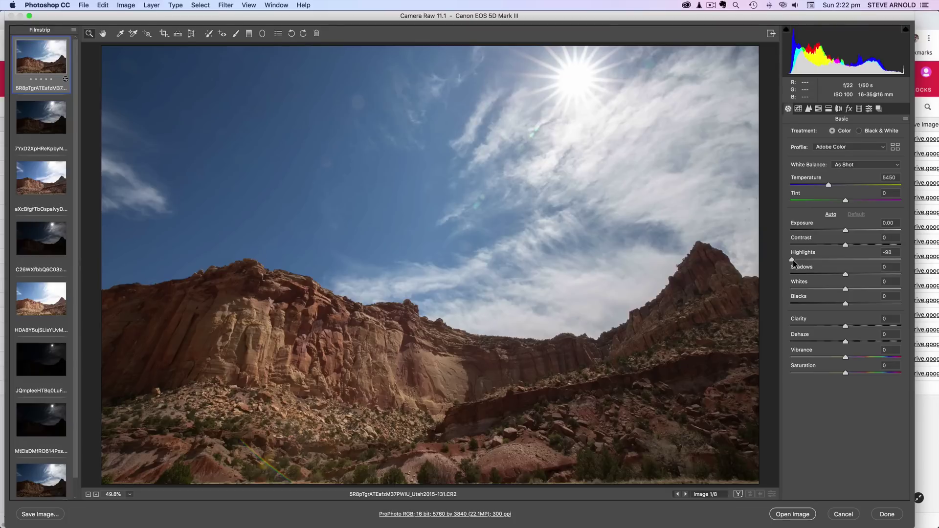
drag(794, 263, 793, 263)
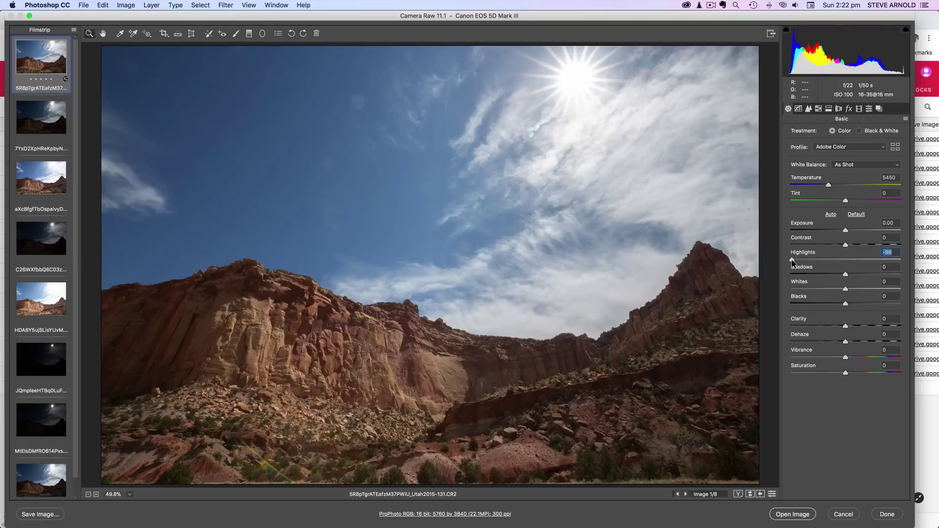
double_click(792, 261)
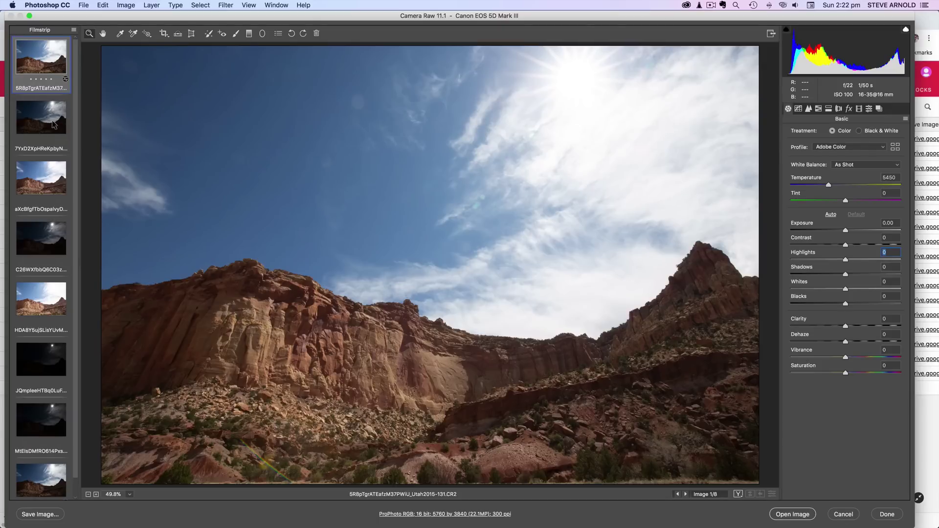
- Look through the second, eighth and fourth frames, settling on the darker second exposure
click(54, 120)
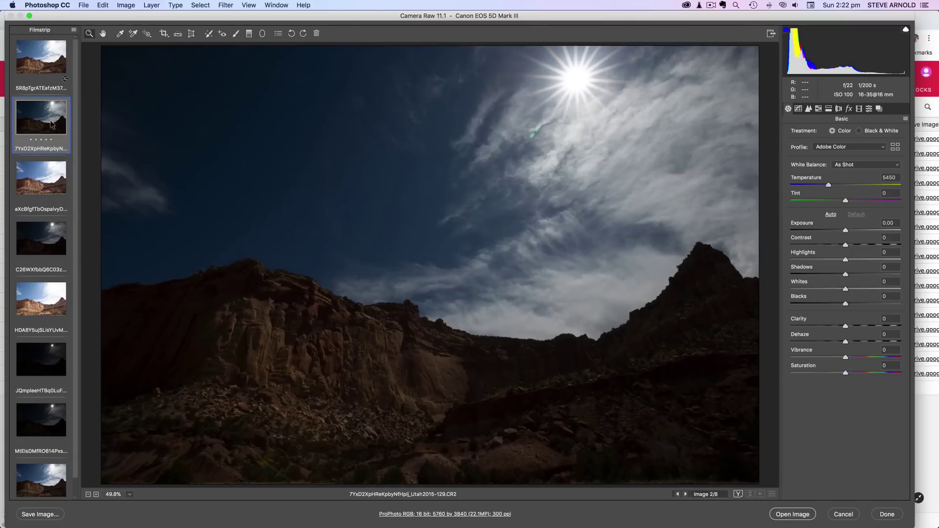
scroll(45, 441, down, 1)
click(46, 459)
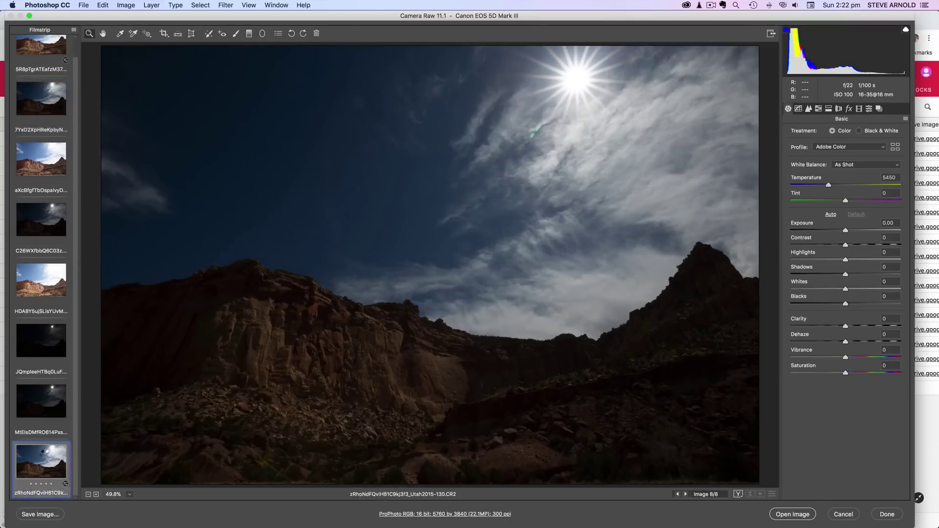
scroll(72, 216, up, 1)
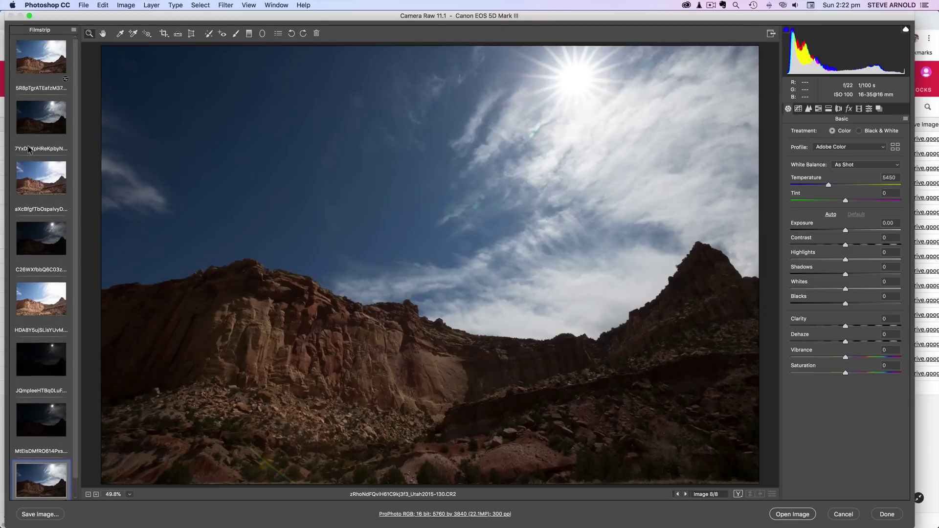
click(48, 226)
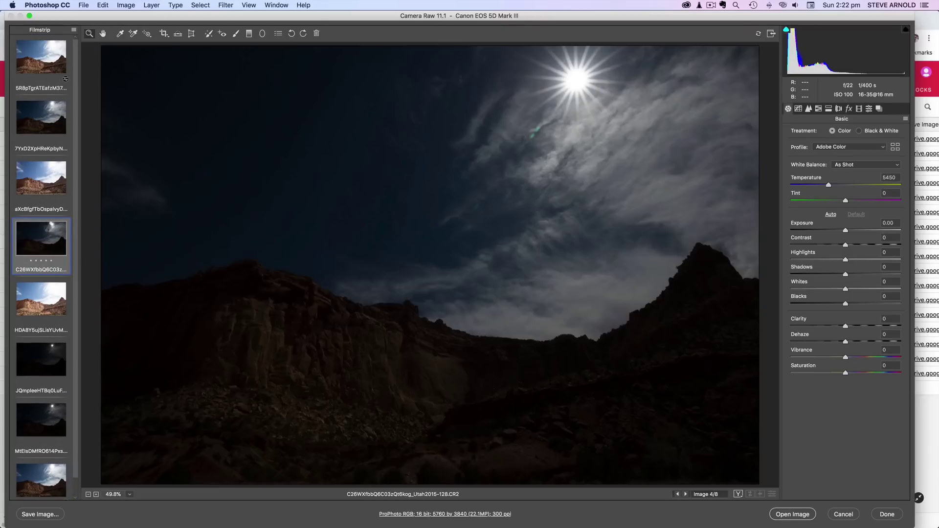
click(42, 128)
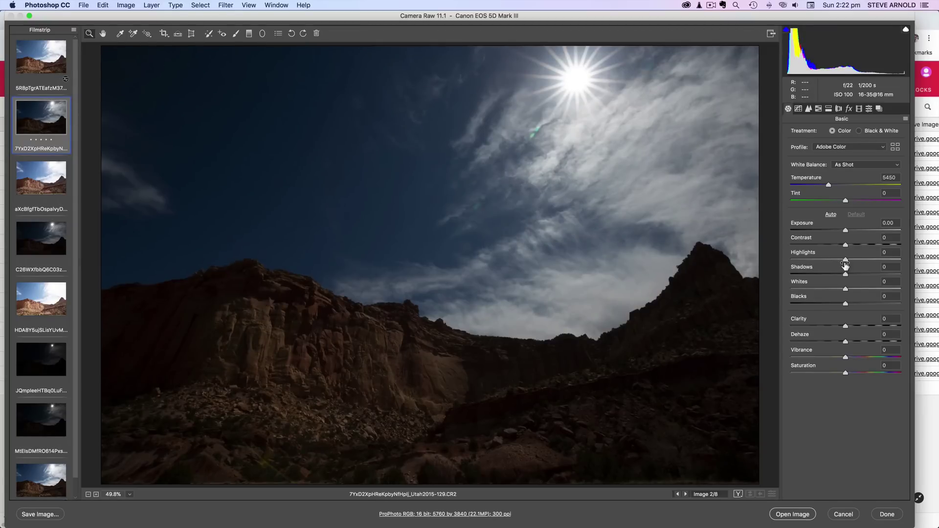
- Set the second frame to Exposure +0.80 and Highlights -51, and add the first frame to the selection
drag(845, 262, 818, 263)
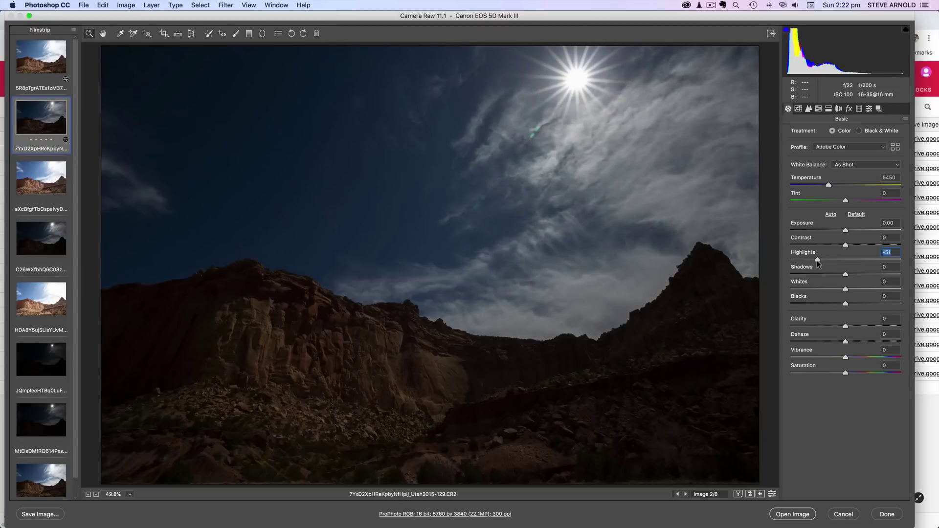
drag(846, 231, 856, 235)
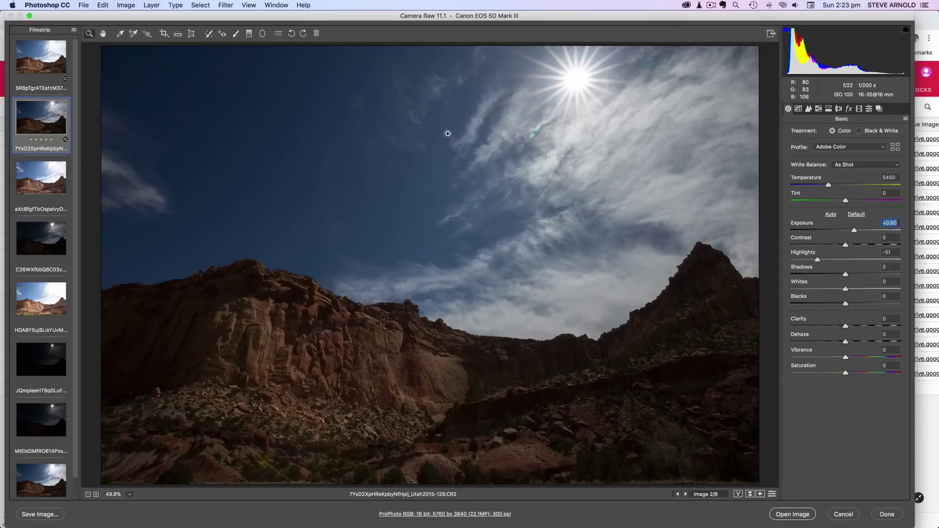
shift+click(37, 64)
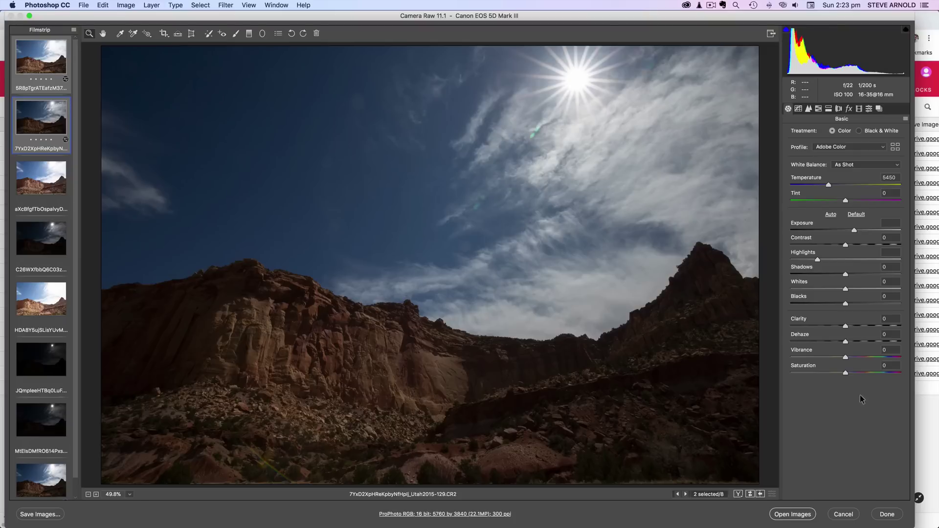
- Open both frames, paste the darker exposure as Layer 1 into the brighter document, and close the dark file unsaved
click(792, 514)
click(144, 43)
click(227, 43)
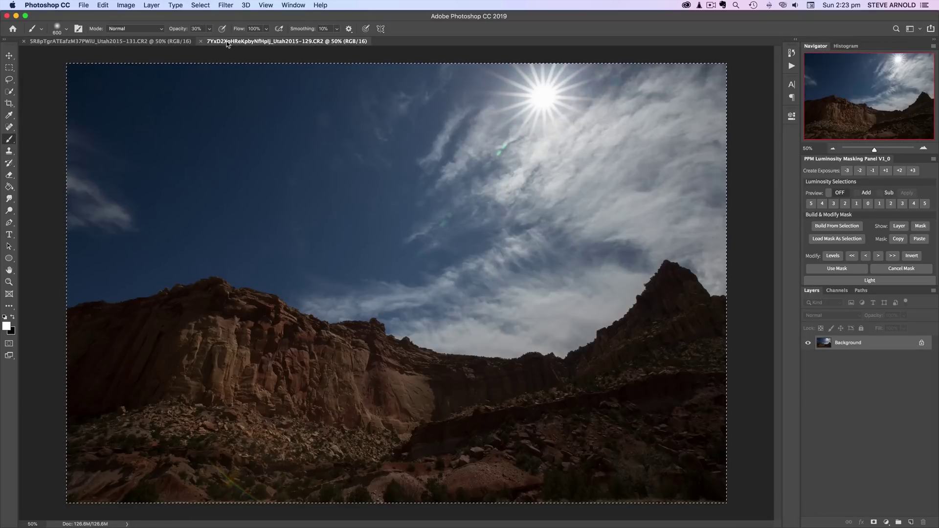
click(171, 43)
key(super+v)
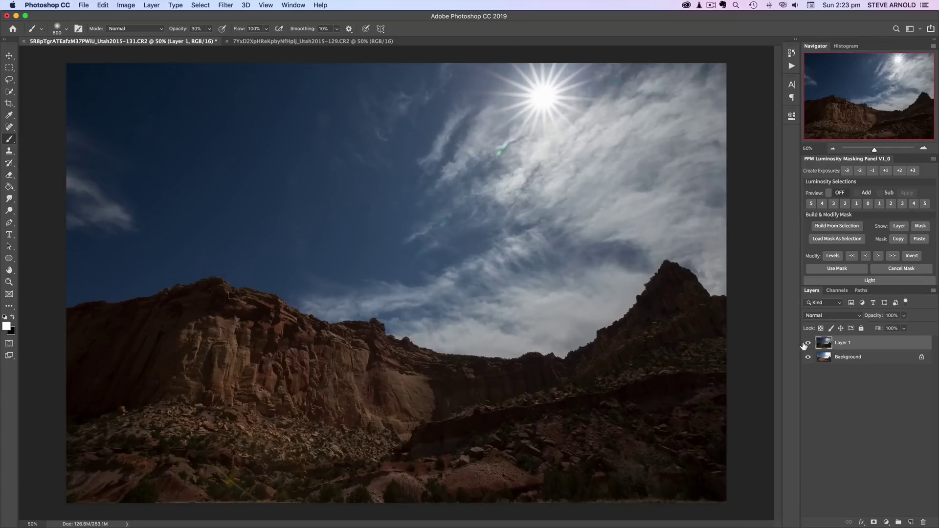
click(227, 42)
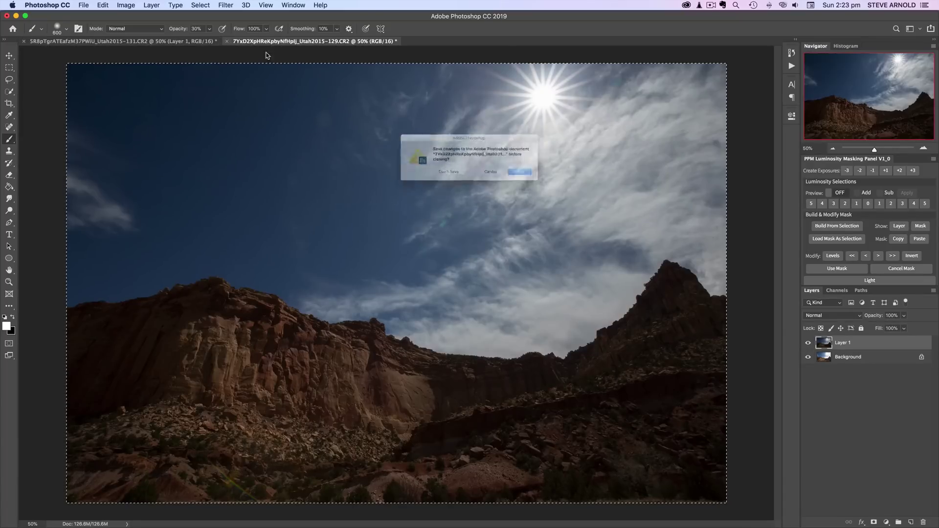
click(446, 180)
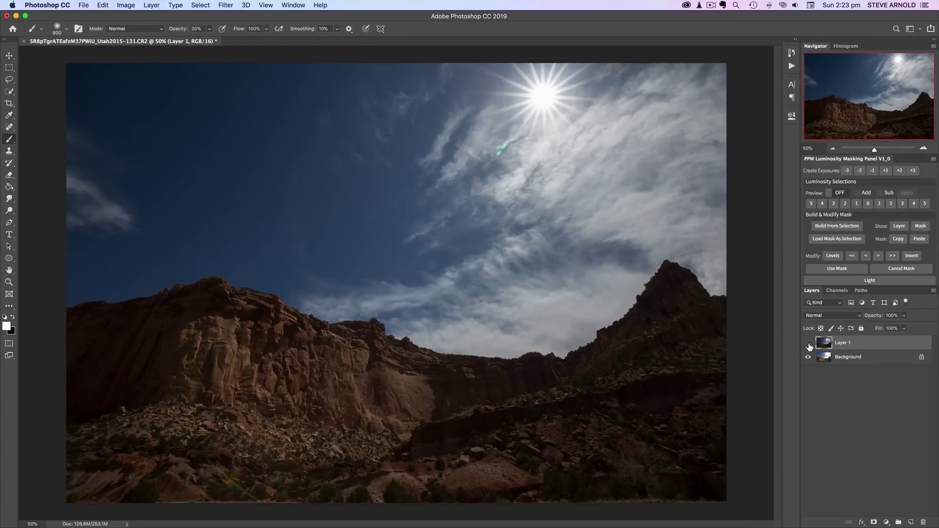
- Toggle Layer 1's visibility repeatedly to compare the dark and bright exposures
click(810, 345)
click(809, 345)
click(809, 345)
click(809, 345)
click(809, 345)
click(809, 345)
click(810, 345)
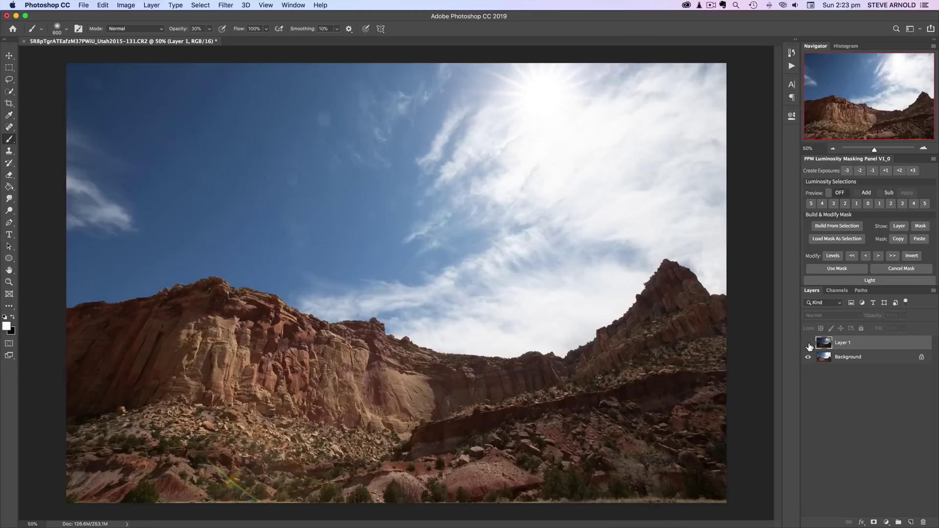
click(810, 345)
click(809, 344)
click(809, 345)
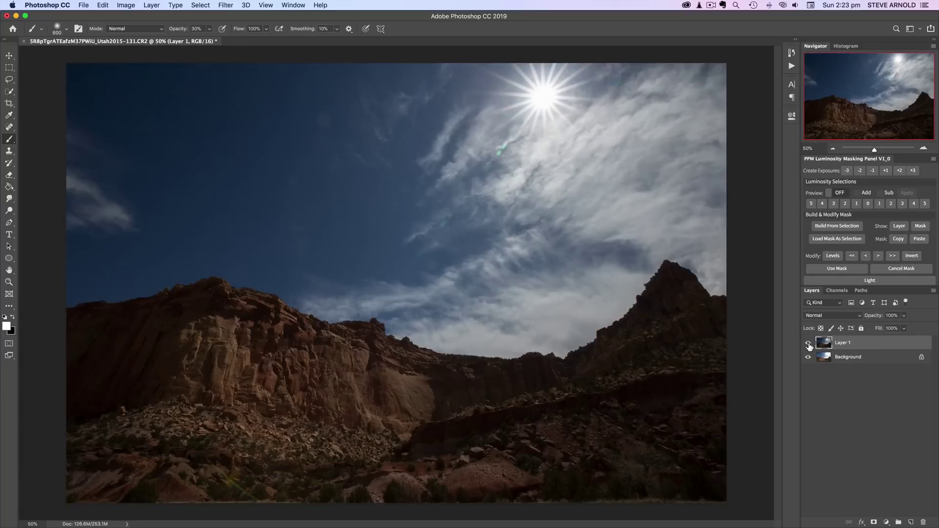
click(809, 345)
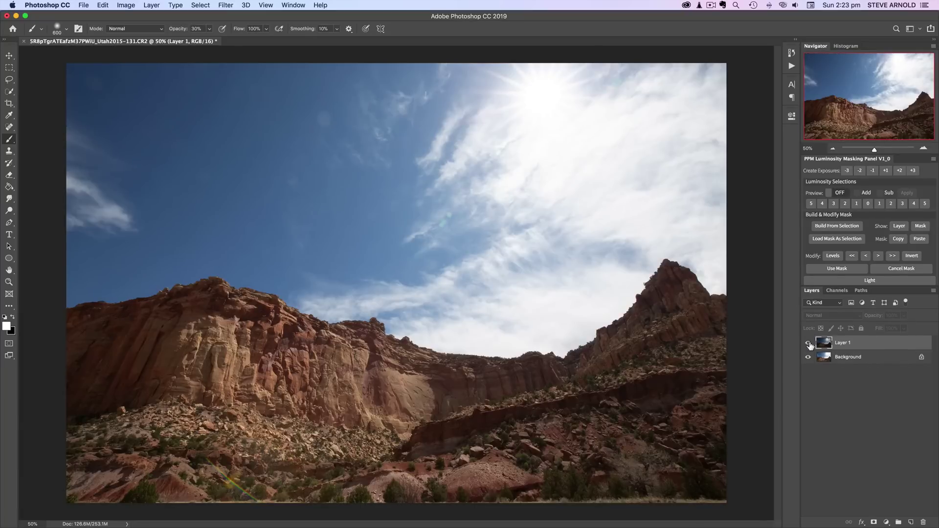
click(809, 343)
click(809, 343)
click(809, 343)
- Convert the Background into Layer 0 and select both exposure layers
double_click(831, 358)
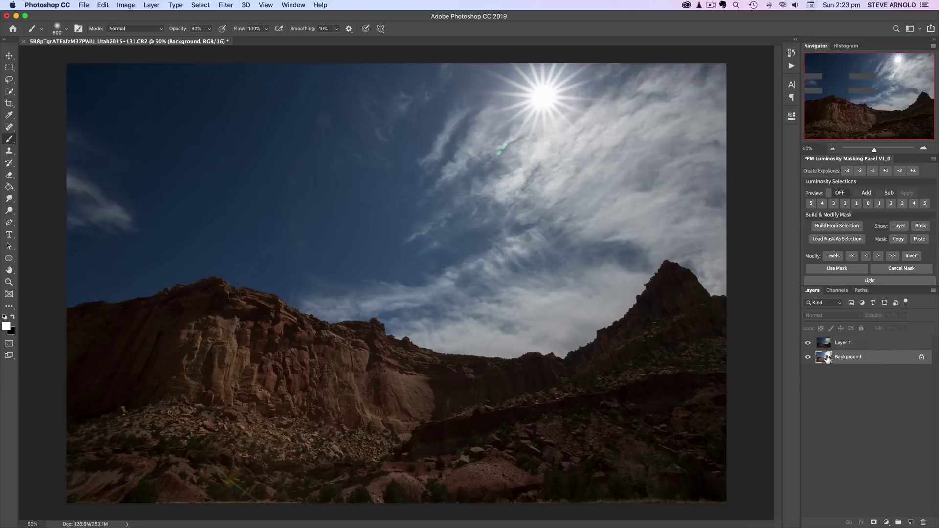
key(Return)
shift+click(869, 347)
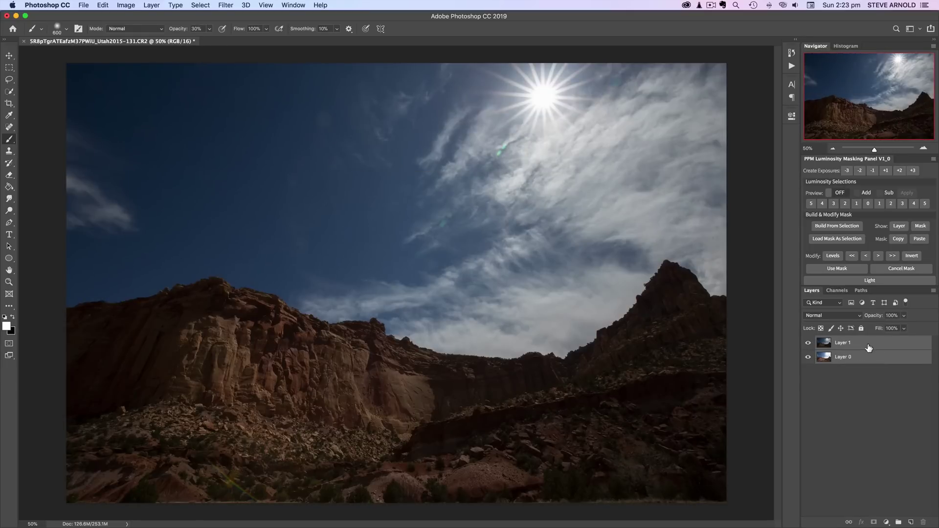
- Auto-align Layer 0 and Layer 1 with Auto projection, then toggle Layer 1 to check registration
click(102, 5)
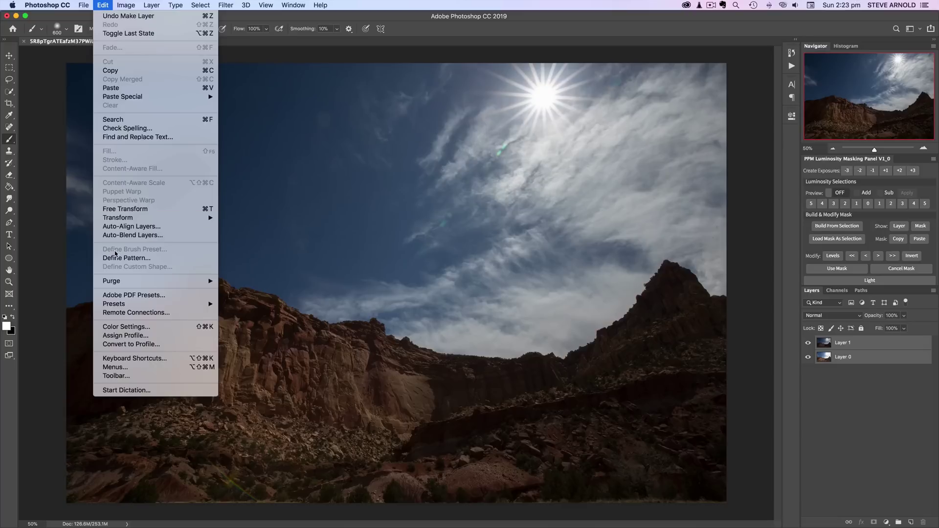
click(131, 227)
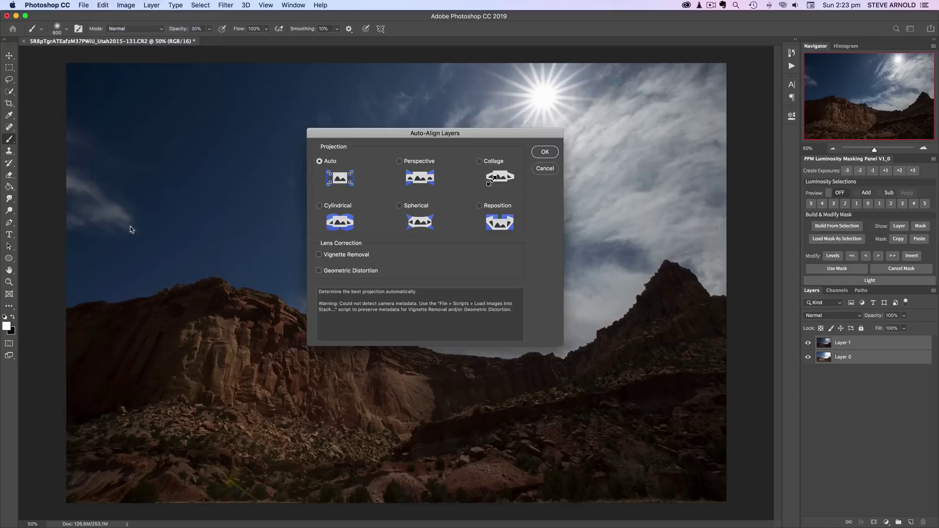
click(545, 153)
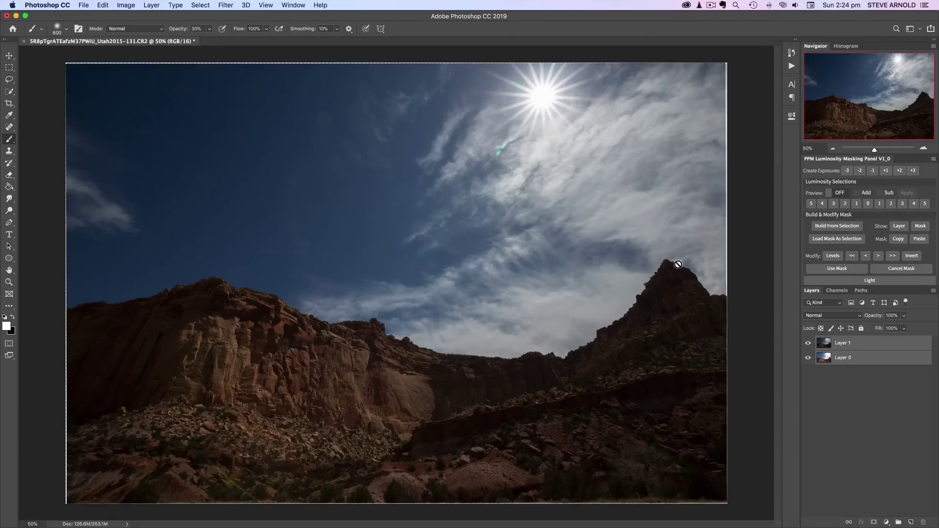
click(809, 343)
click(808, 343)
click(808, 343)
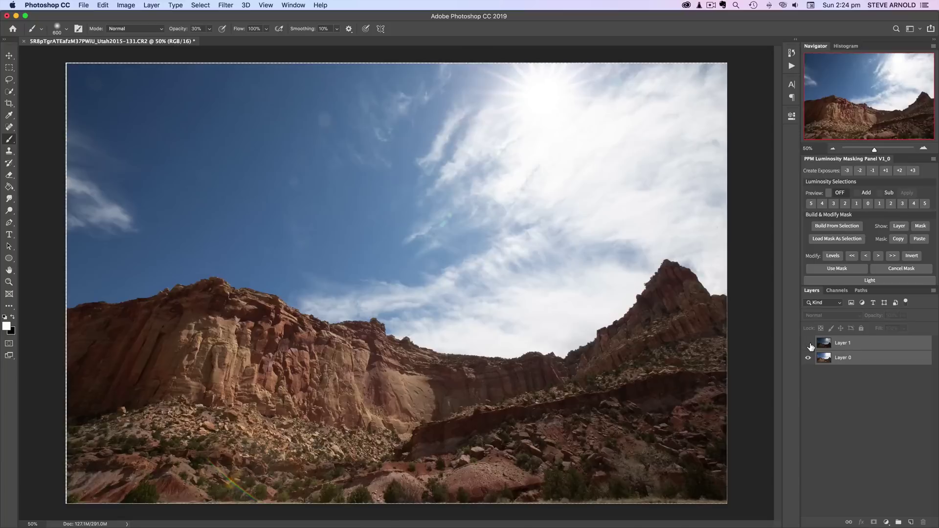
click(808, 343)
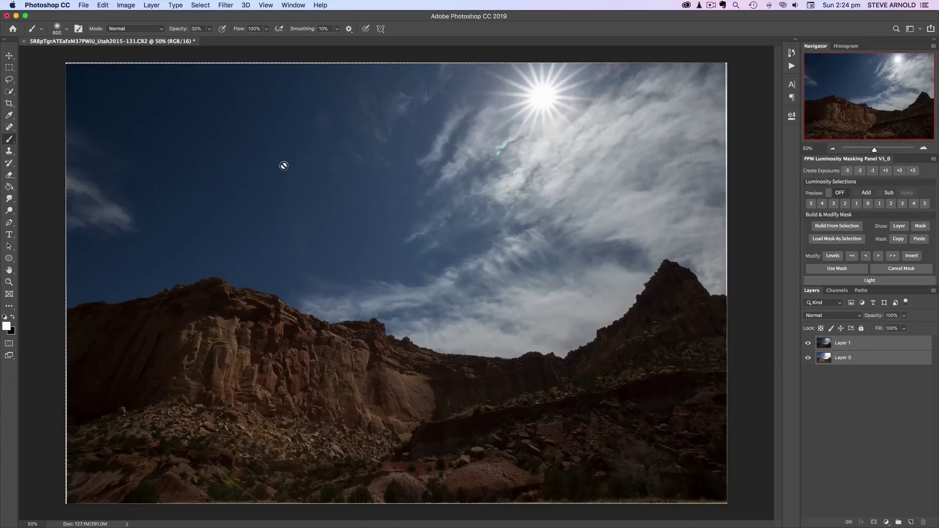
- Crop in slightly from the top-left and bottom-right corners to trim the ragged alignment edges
click(5, 104)
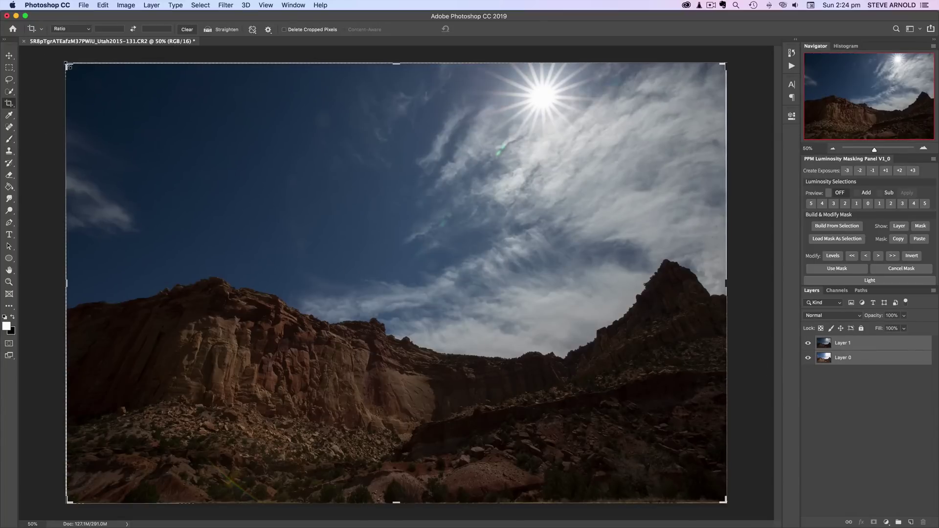
drag(67, 64, 70, 66)
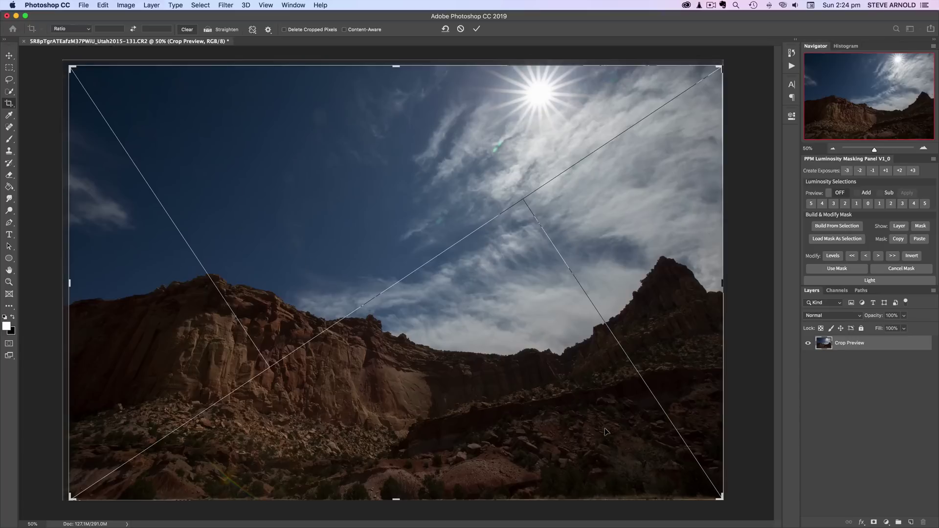
drag(722, 499, 720, 495)
click(830, 256)
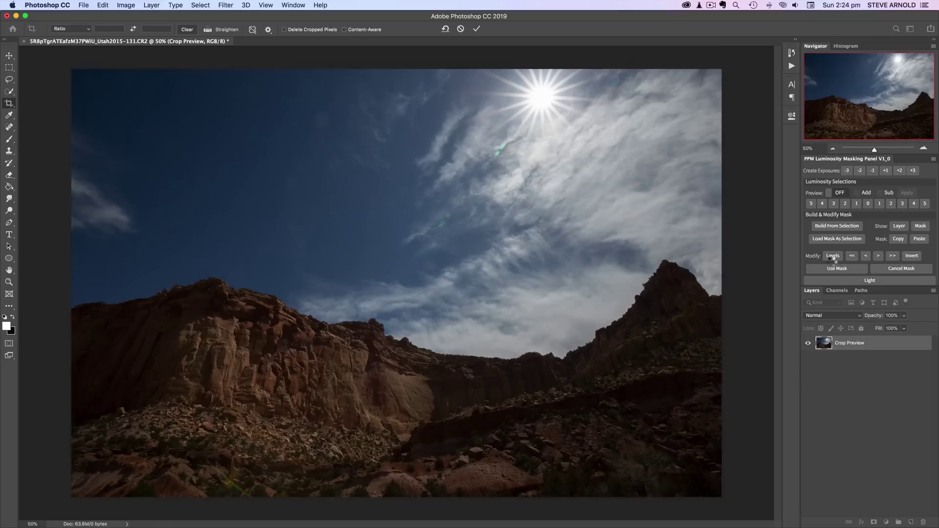
- Select Layer 1, compare it against Layer 0 by toggling visibility, and leave it hidden
click(826, 344)
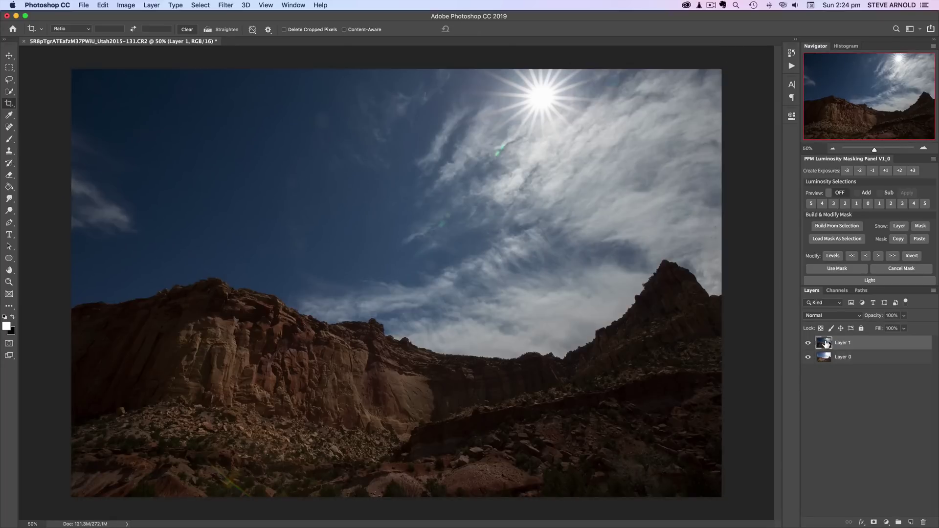
click(809, 344)
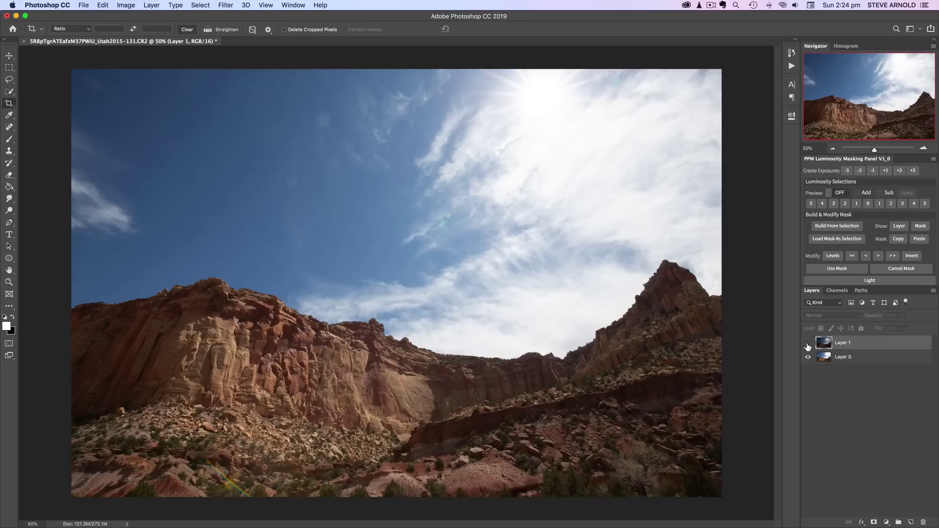
click(808, 345)
click(809, 345)
click(808, 345)
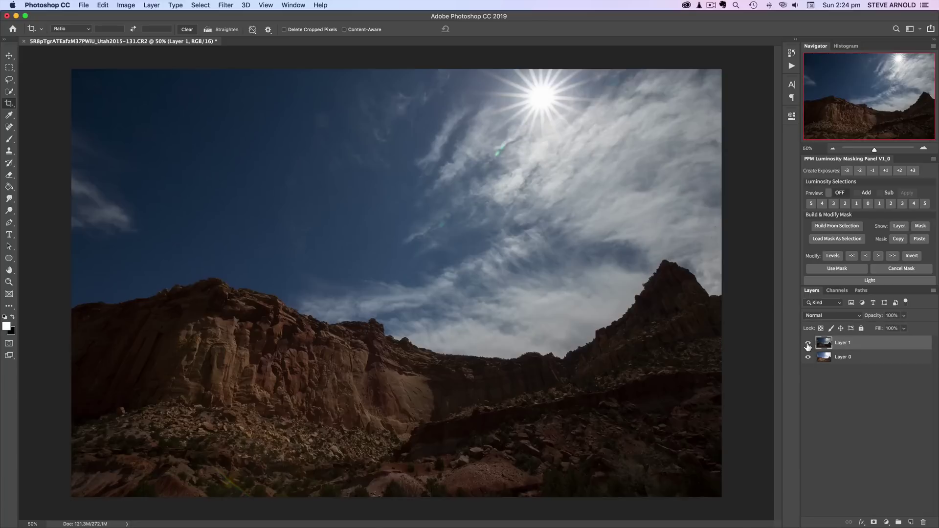
click(808, 345)
click(809, 345)
click(8, 55)
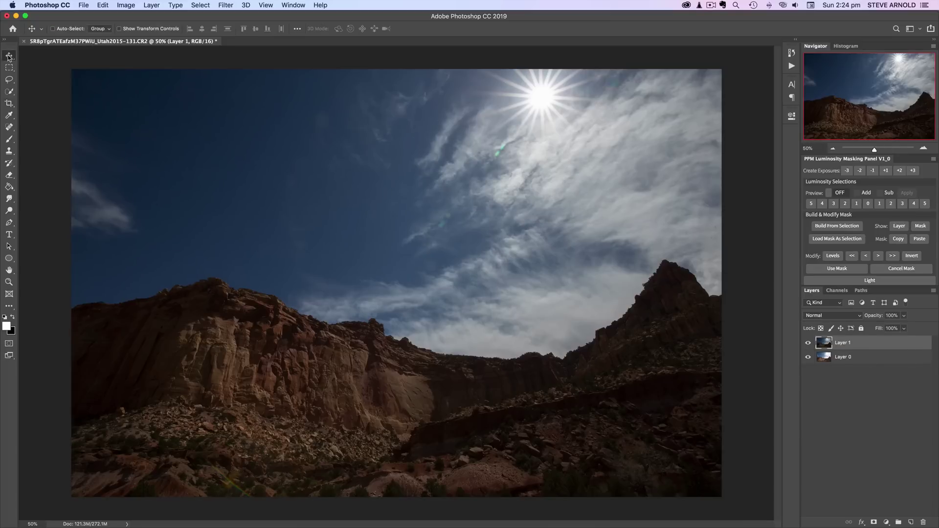
click(809, 344)
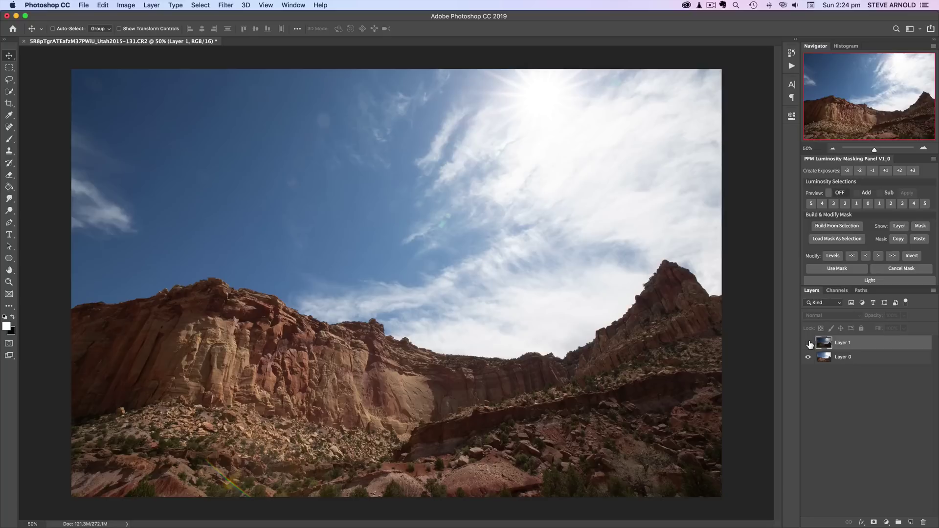
click(809, 344)
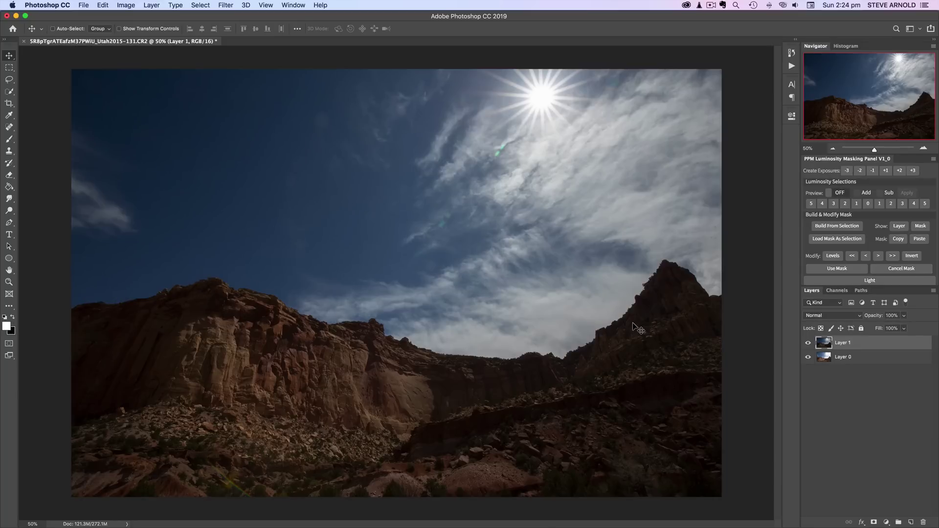
click(808, 342)
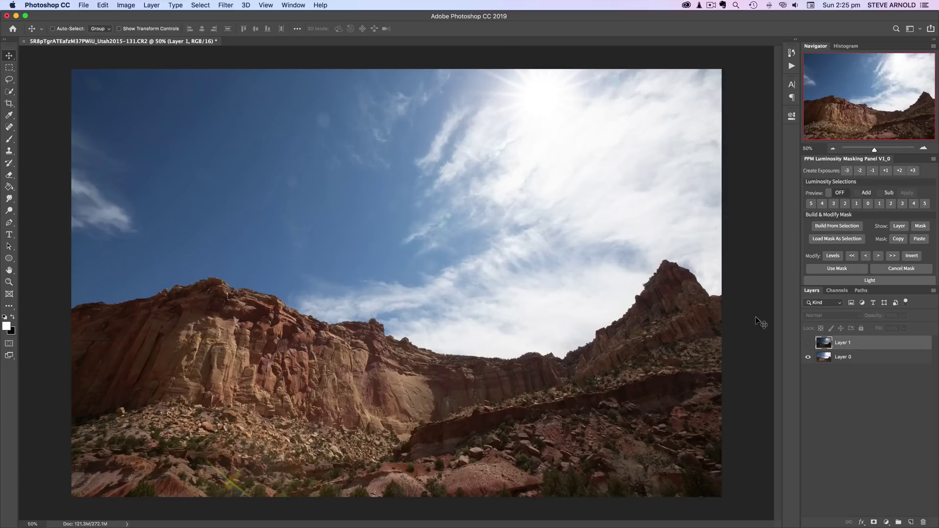
click(838, 195)
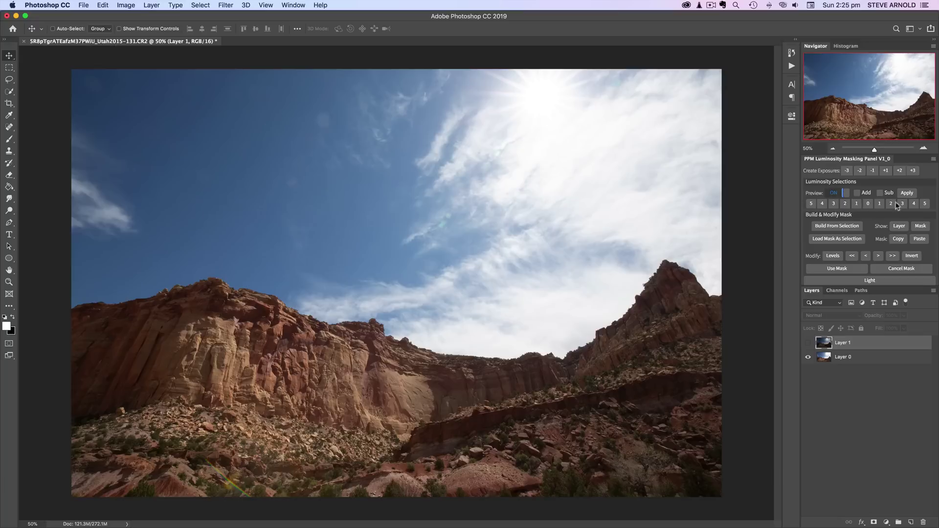
click(846, 205)
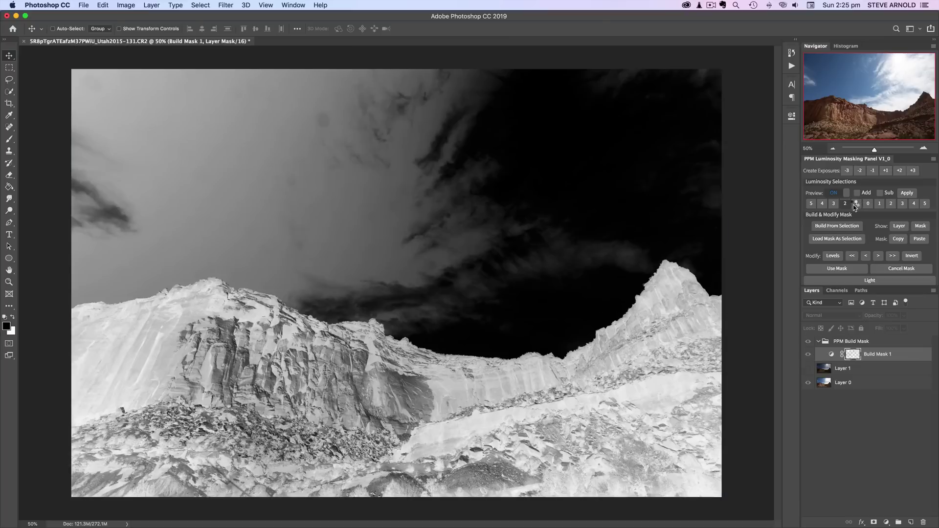
click(855, 208)
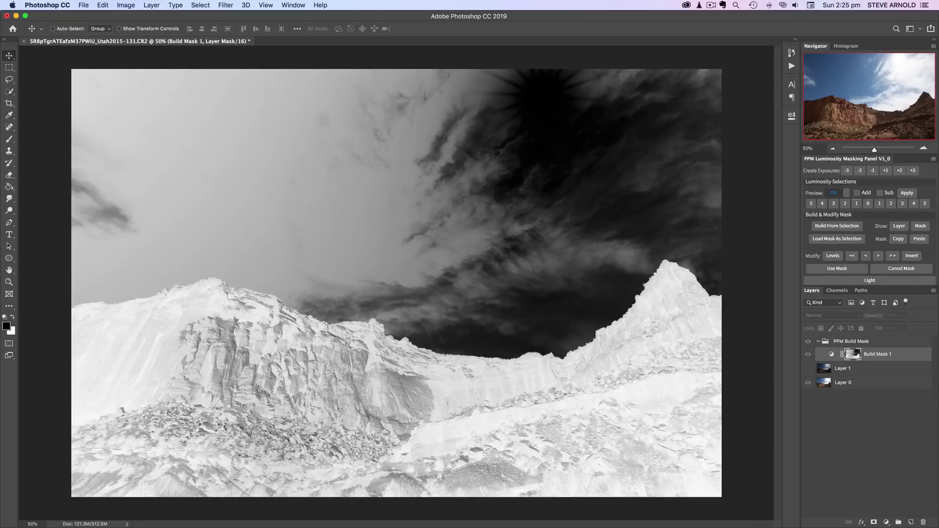
click(834, 205)
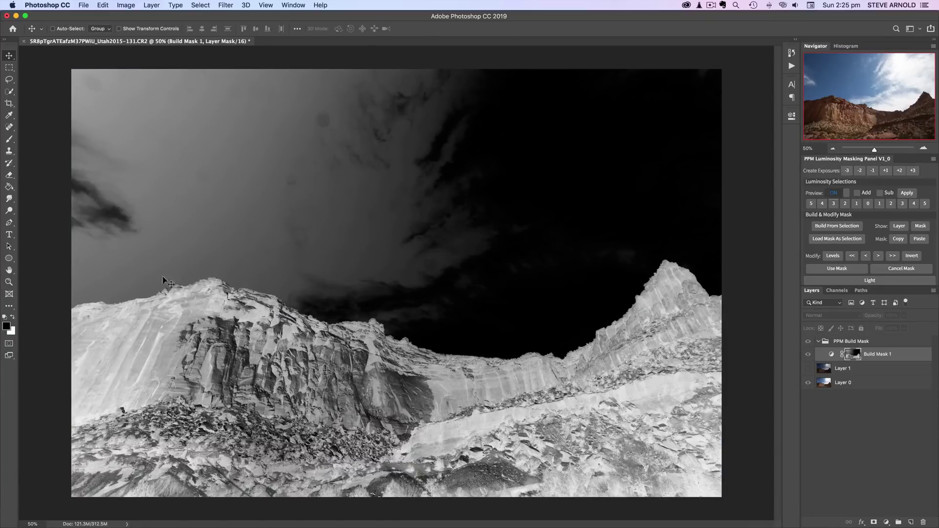
click(822, 204)
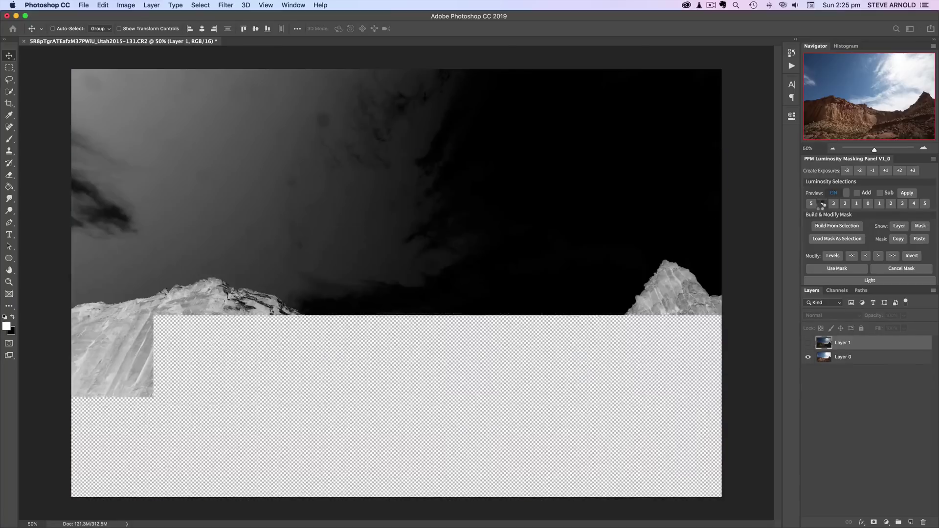
click(891, 205)
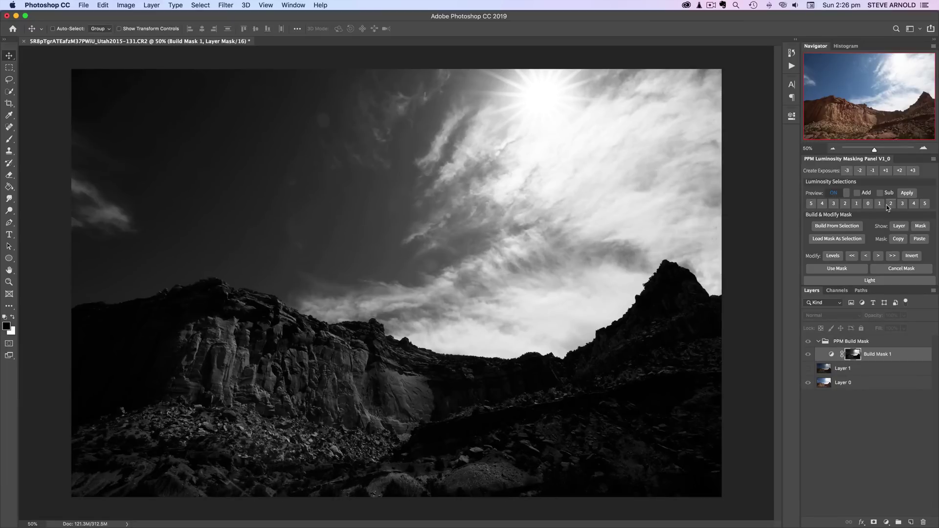
click(880, 205)
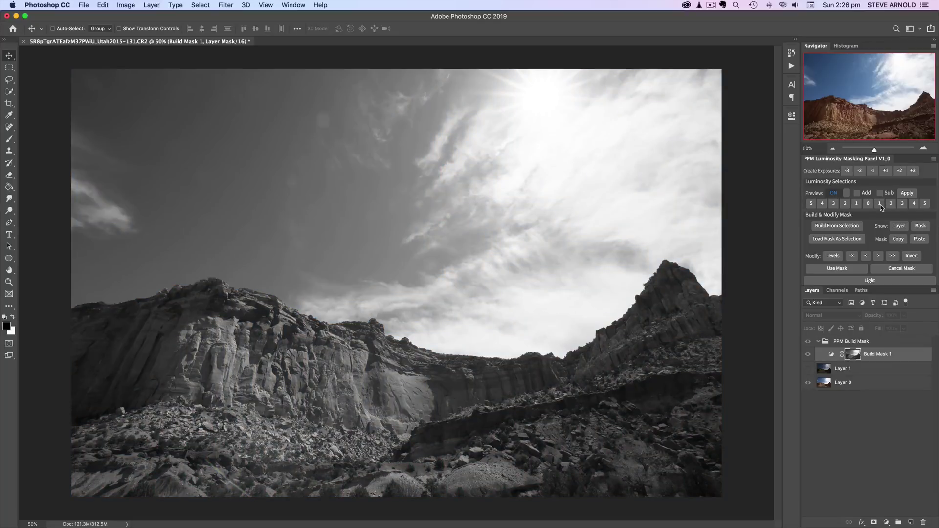
click(891, 206)
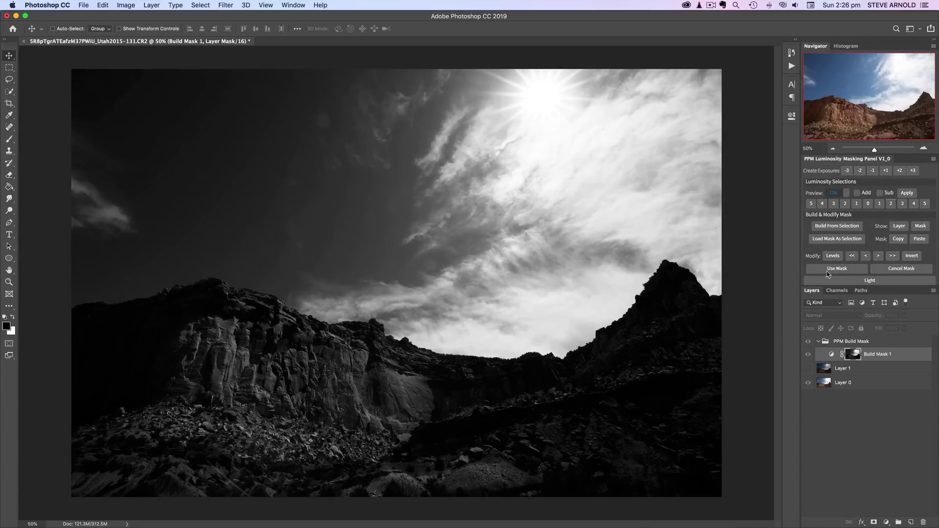
click(902, 269)
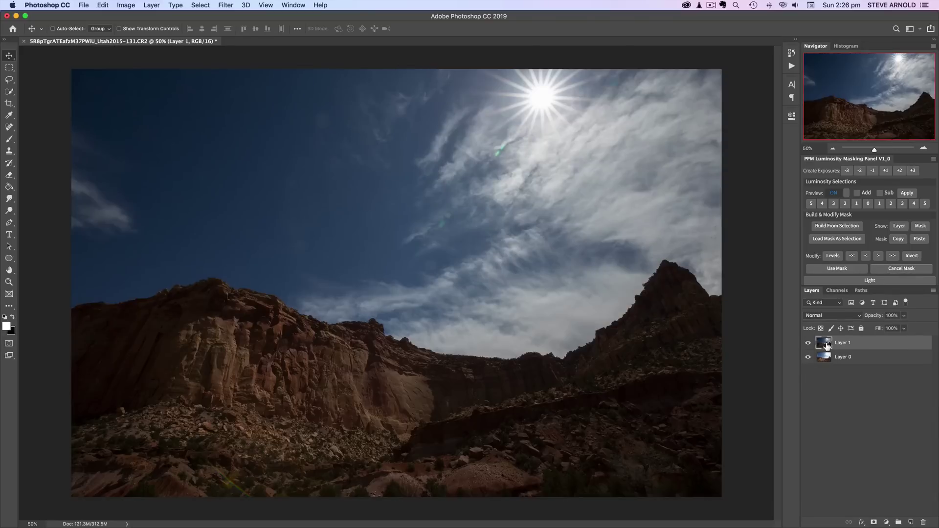
- Add a black hide-all mask to Layer 1 and load the Lights 2 luminosity mask as a selection
alt+click(873, 523)
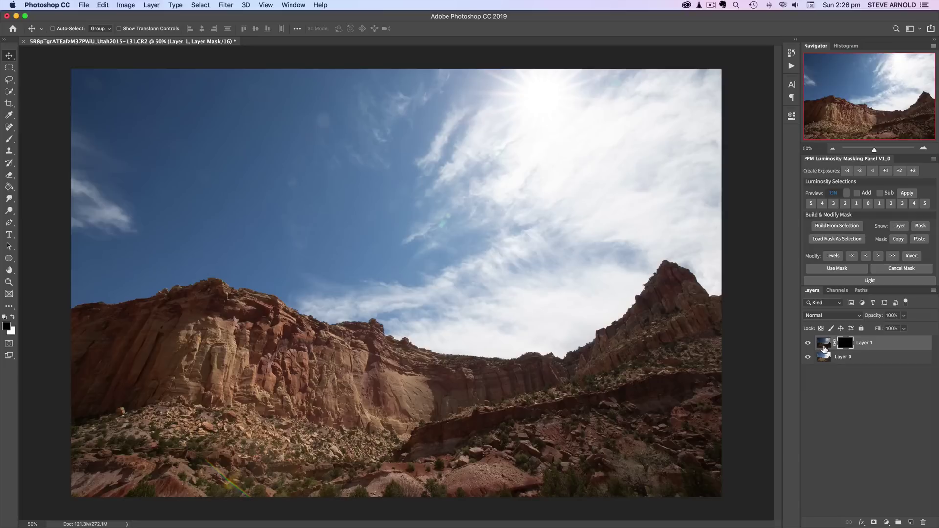
click(827, 346)
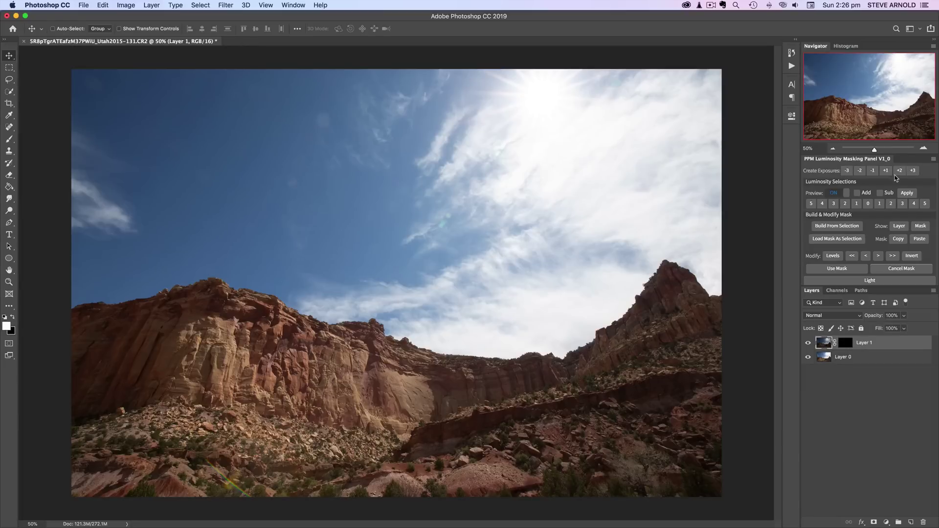
click(850, 344)
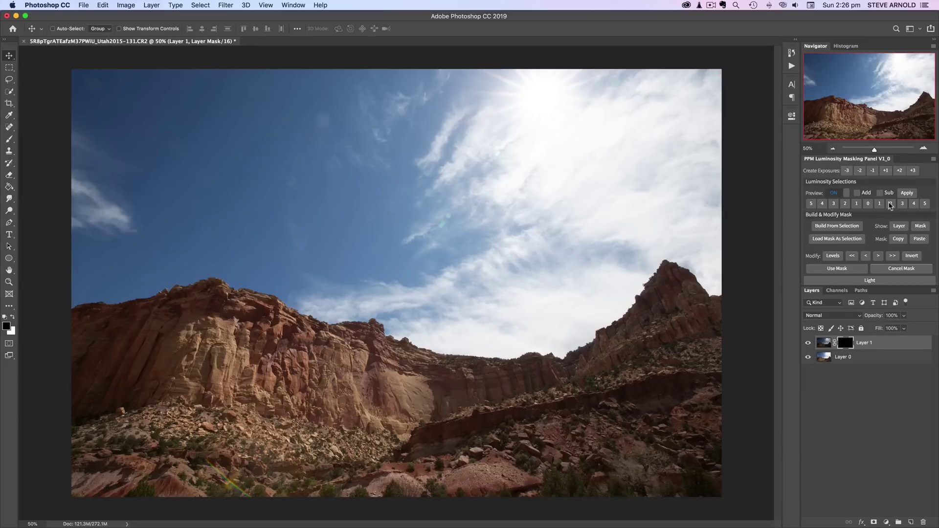
click(890, 204)
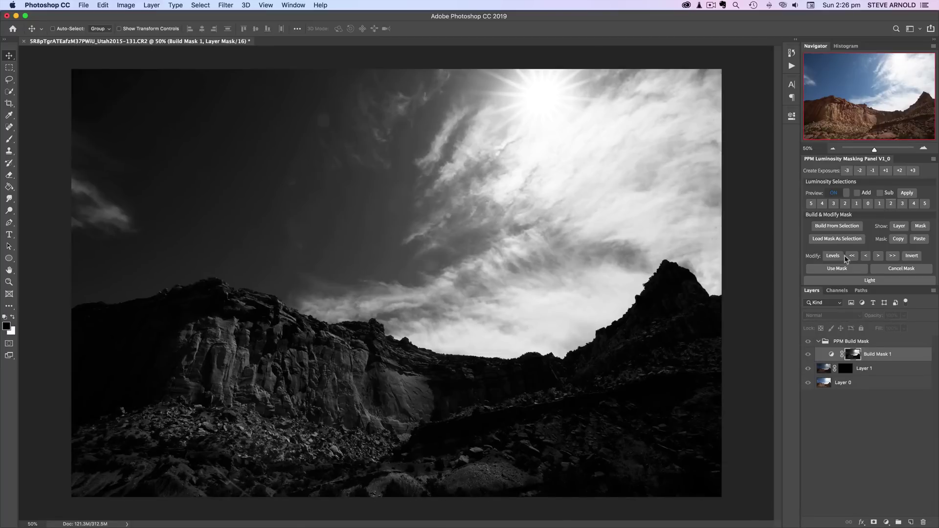
click(837, 269)
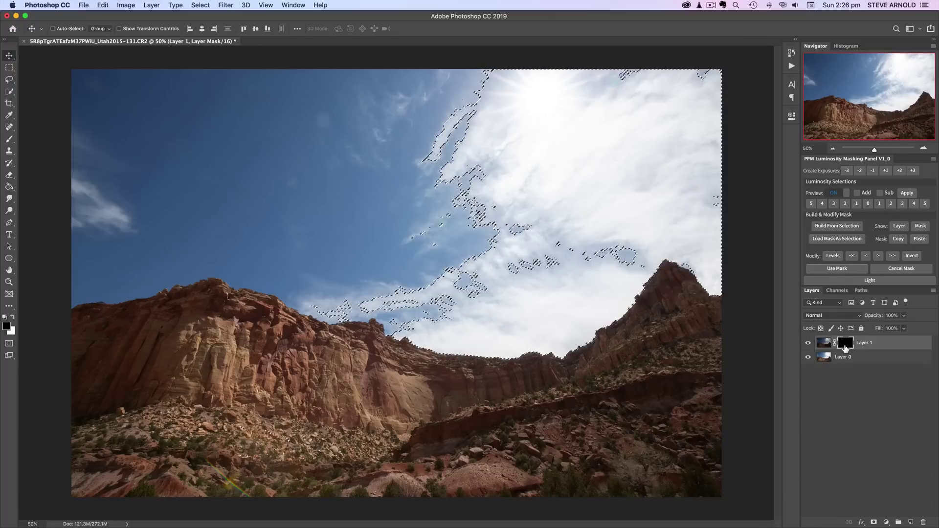
- Deselect, then paint white with a large brush on Layer 1's mask over the sun, clouds and peak
key(super+d)
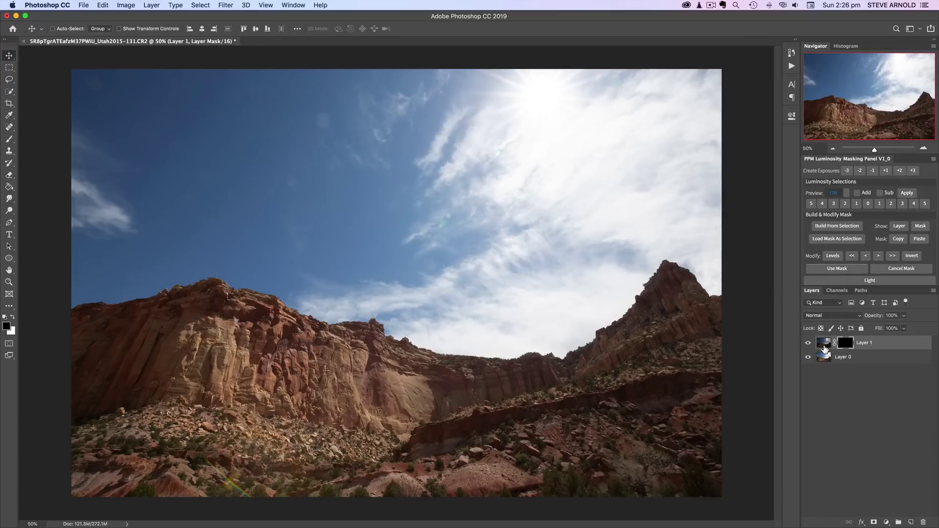
key(b)
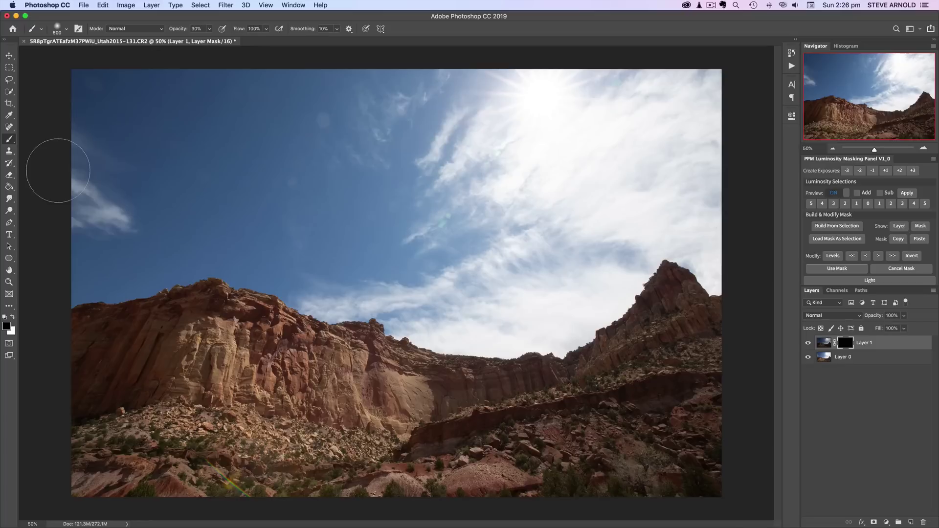
click(13, 317)
key(bracketright)
key(bracketright)
key(bracketright)
key(bracketright)
key(bracketright)
key(bracketright)
mouse_move(466, 131)
mouse_down()
mouse_move(517, 124)
mouse_move(523, 151)
mouse_move(453, 157)
mouse_move(607, 128)
mouse_move(501, 217)
mouse_move(438, 252)
mouse_move(528, 263)
mouse_move(522, 295)
mouse_move(565, 284)
mouse_move(598, 222)
mouse_move(609, 135)
mouse_move(442, 117)
mouse_move(677, 119)
mouse_move(647, 138)
mouse_move(574, 242)
mouse_move(615, 259)
mouse_move(676, 222)
mouse_move(712, 217)
mouse_move(714, 249)
mouse_move(544, 284)
mouse_move(506, 314)
mouse_move(471, 318)
mouse_move(494, 274)
mouse_move(418, 301)
mouse_move(433, 250)
mouse_move(420, 253)
mouse_move(603, 115)
mouse_move(421, 113)
mouse_move(343, 124)
mouse_move(388, 121)
mouse_move(348, 132)
mouse_up()
mouse_move(360, 184)
mouse_down()
mouse_move(489, 314)
mouse_move(512, 311)
mouse_move(640, 210)
mouse_move(487, 312)
mouse_move(663, 184)
mouse_move(671, 251)
mouse_move(661, 199)
mouse_move(673, 132)
mouse_move(535, 283)
mouse_move(405, 306)
mouse_move(583, 212)
mouse_move(571, 222)
mouse_move(636, 288)
mouse_up()
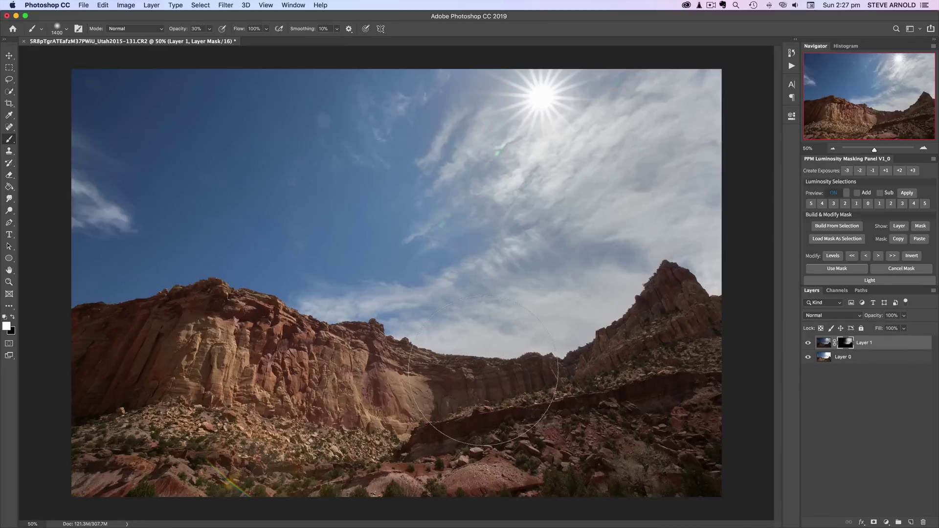
- Toggle Layer 1 to compare the sky blend, halve the brush size, and show the layer again
click(810, 344)
click(809, 343)
click(810, 344)
click(809, 343)
click(810, 343)
click(809, 343)
click(809, 343)
click(809, 344)
key(bracketleft)
key(bracketleft)
key(bracketleft)
key(bracketleft)
key(bracketleft)
key(bracketleft)
key(bracketleft)
key(bracketleft)
click(809, 343)
- Recheck the blended sky by toggling Layer 1's visibility, then deselect the layer
super+click(829, 348)
click(809, 344)
click(808, 344)
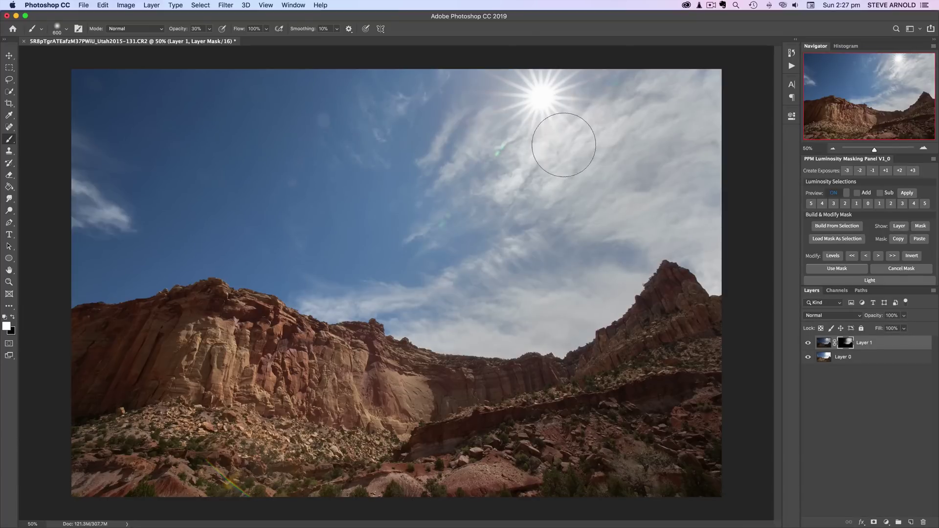
click(809, 343)
click(809, 343)
click(809, 343)
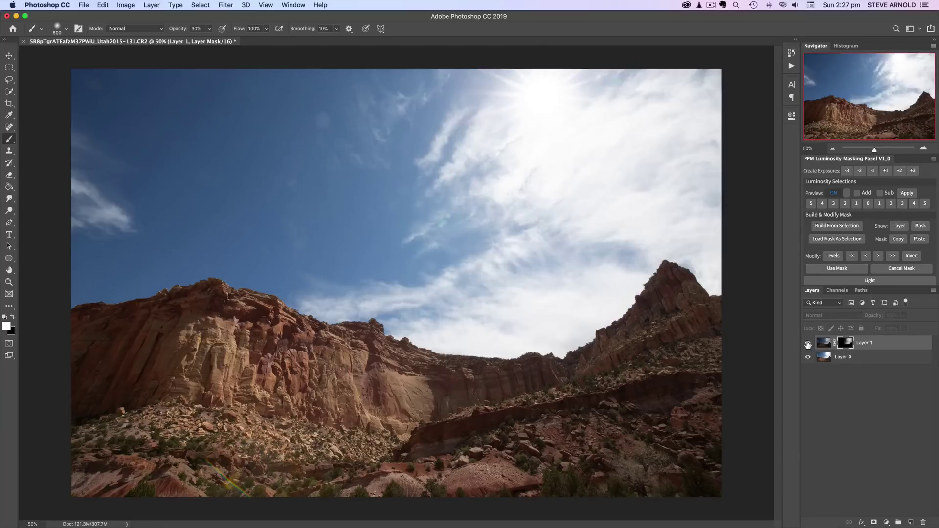
click(808, 343)
click(865, 401)
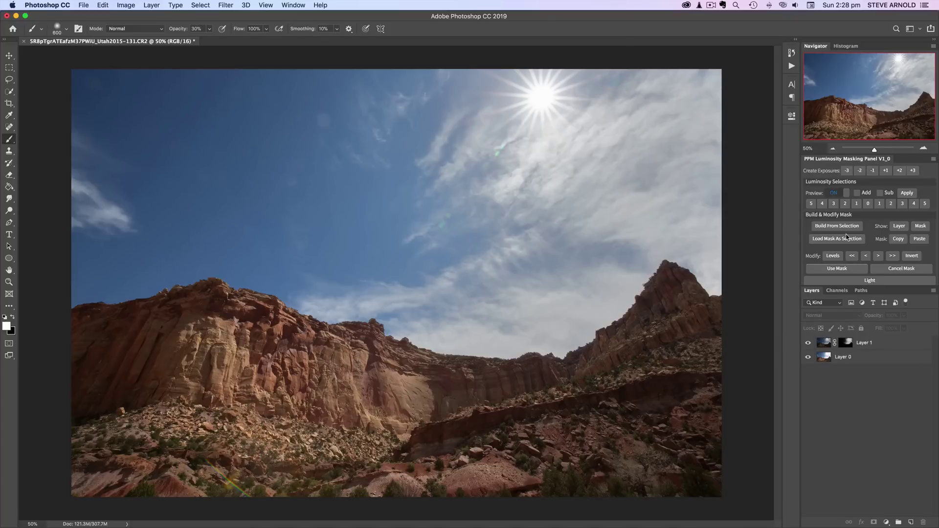
- Expand the PPM panel's Light section to reveal its contrast, lighten and darken options
scroll(876, 238, down, 3)
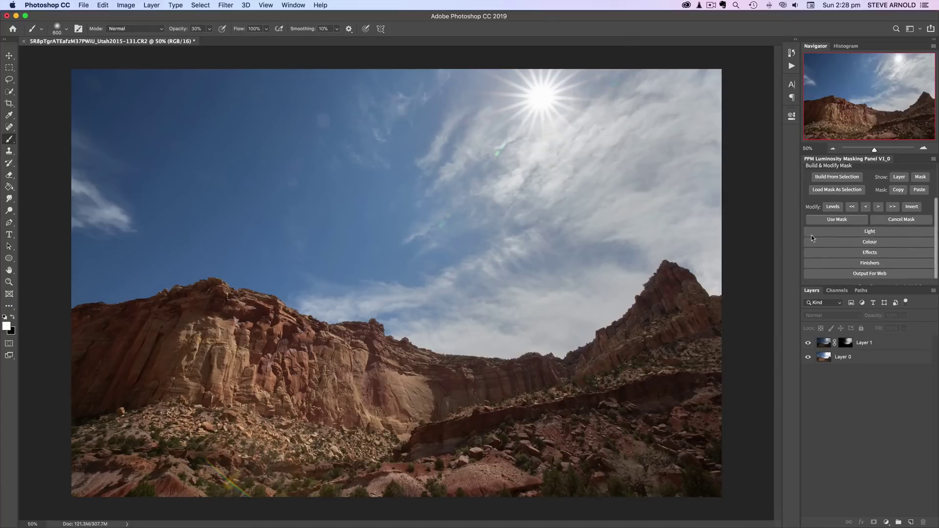
click(855, 232)
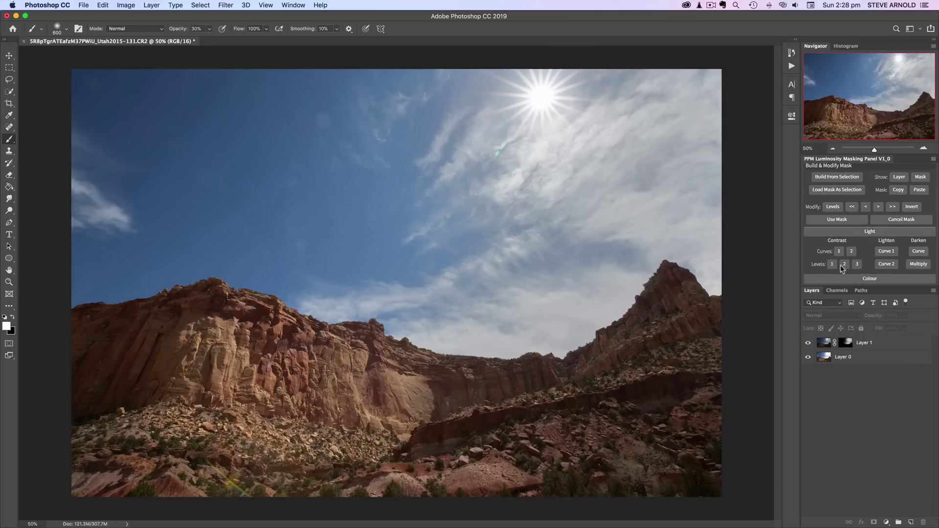
scroll(824, 262, down, 1)
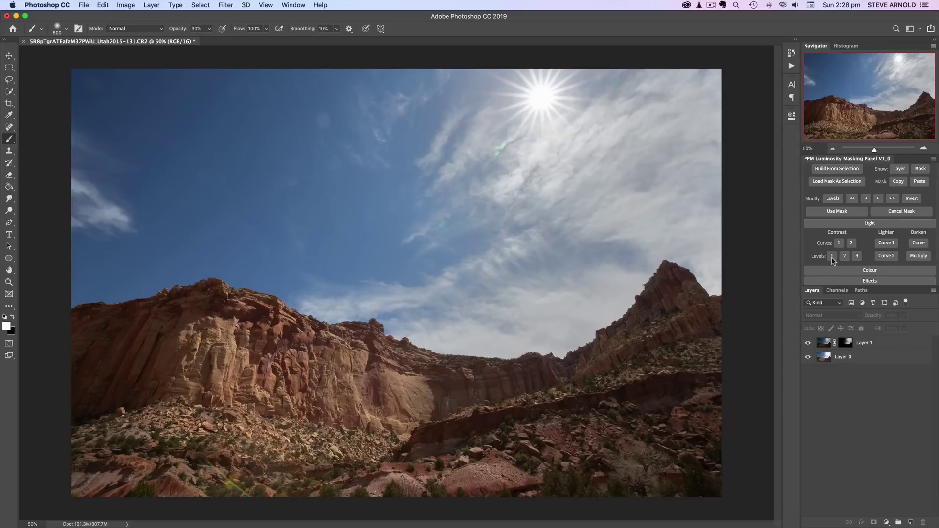
- Create a masked Contrast Levels 1 adjustment layer from the PPM Light section
click(833, 259)
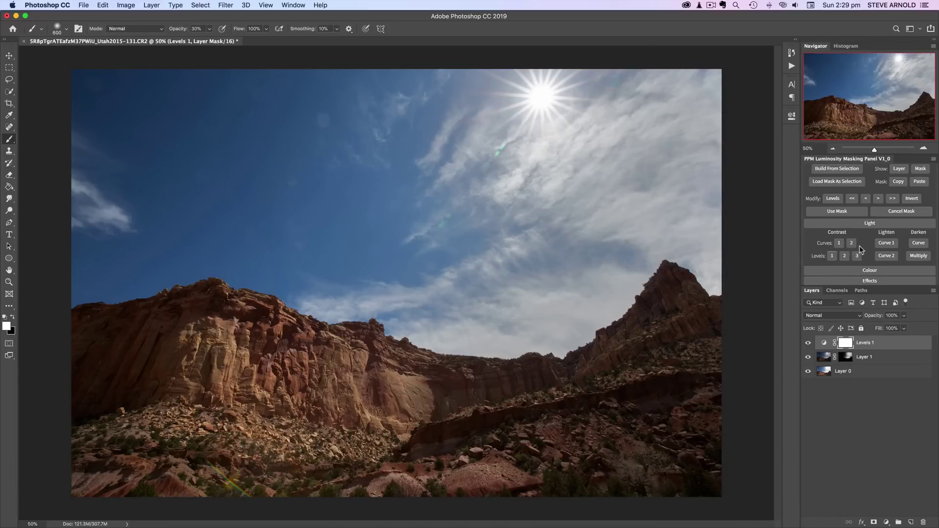
scroll(867, 250, down, 1)
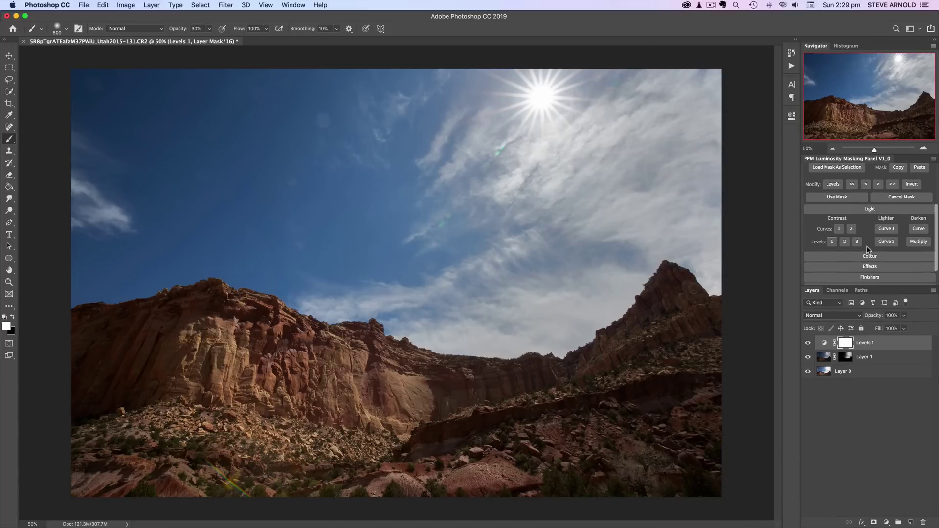
- Set Levels 1 input white to 194 with midtones 0.85, then hide it to compare
double_click(825, 344)
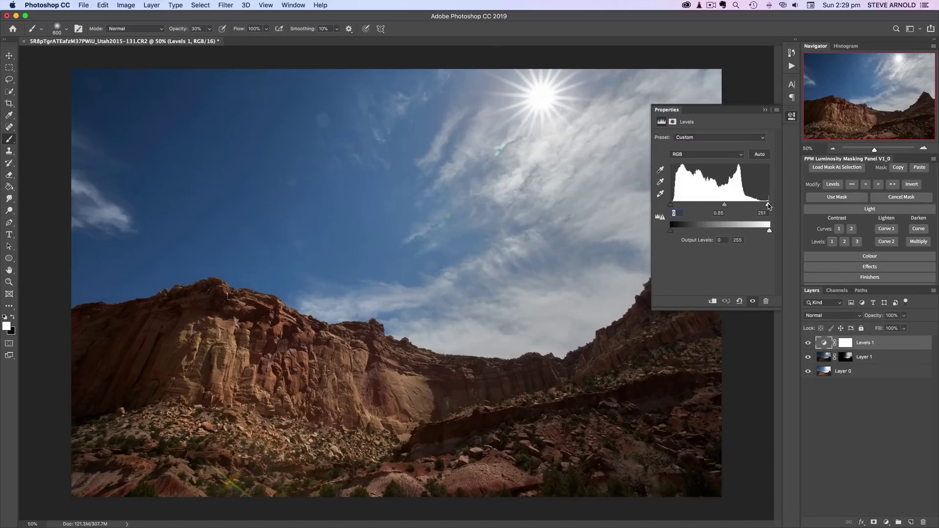
drag(769, 206, 746, 209)
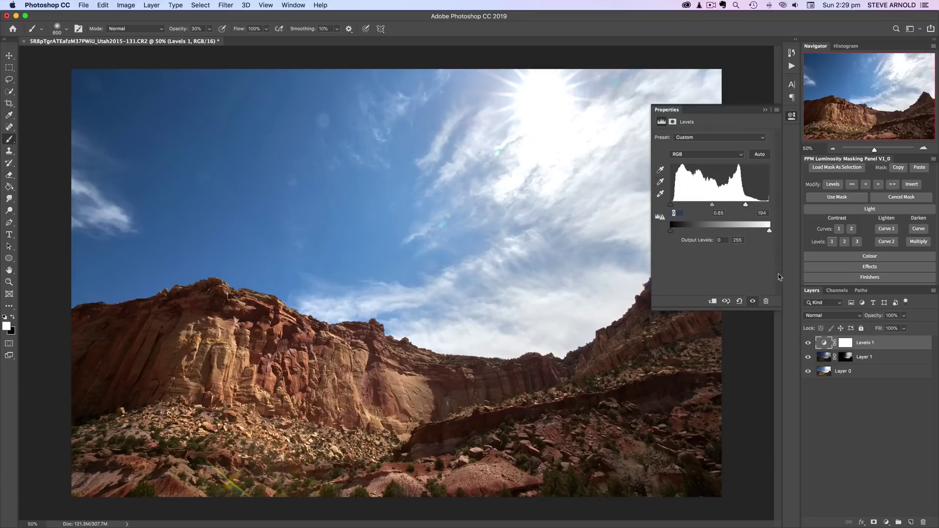
click(792, 117)
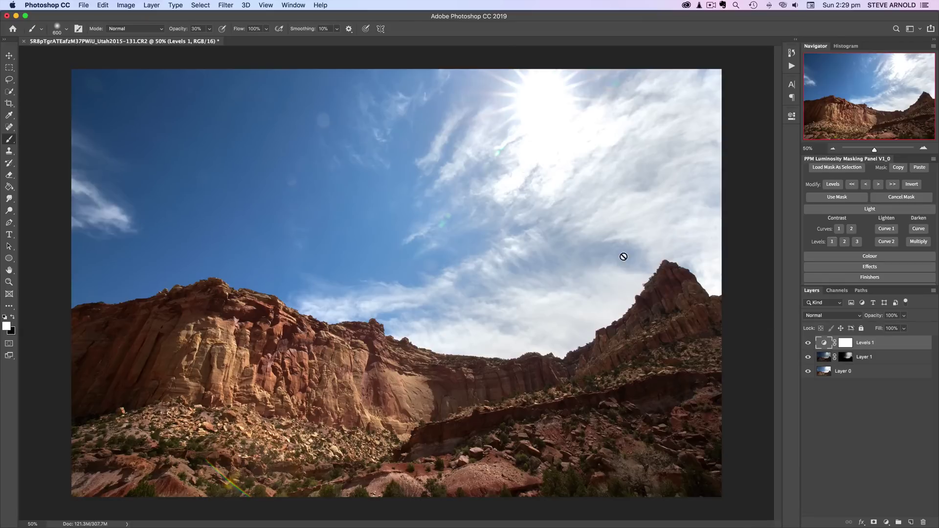
click(808, 344)
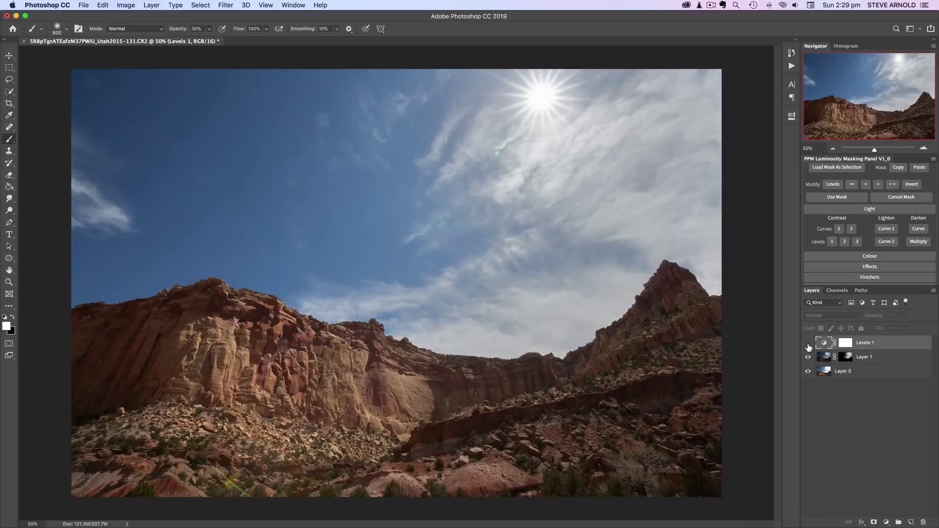
- Toggle Levels 1 visibility repeatedly to compare, leaving the brightening visible
click(808, 344)
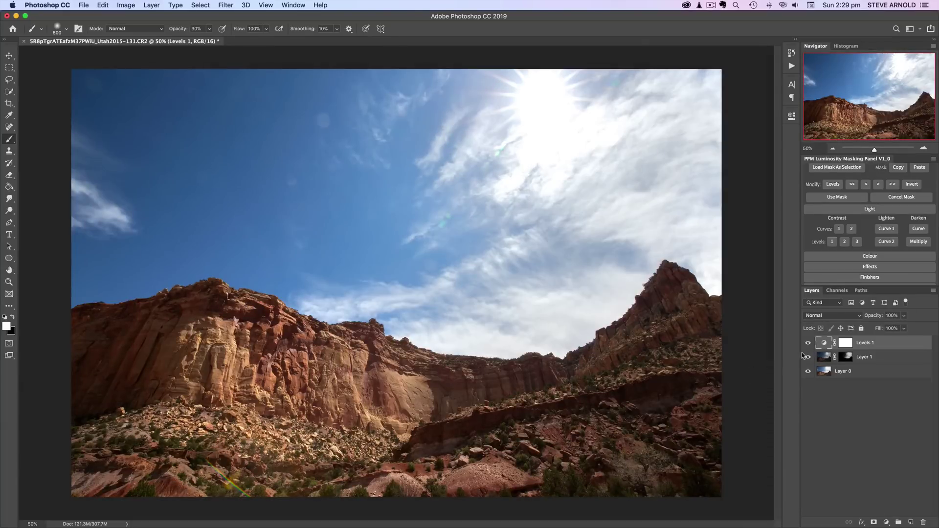
click(809, 343)
click(808, 344)
click(808, 344)
click(808, 344)
- Target Layer 1's mask for editing and scroll the PPM panel back up
click(827, 360)
click(848, 358)
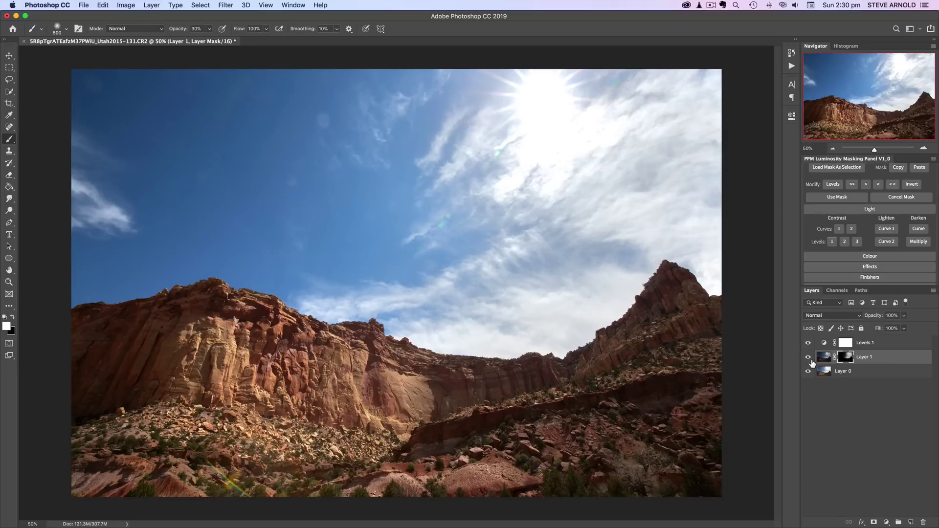
scroll(906, 231, up, 3)
scroll(907, 232, up, 1)
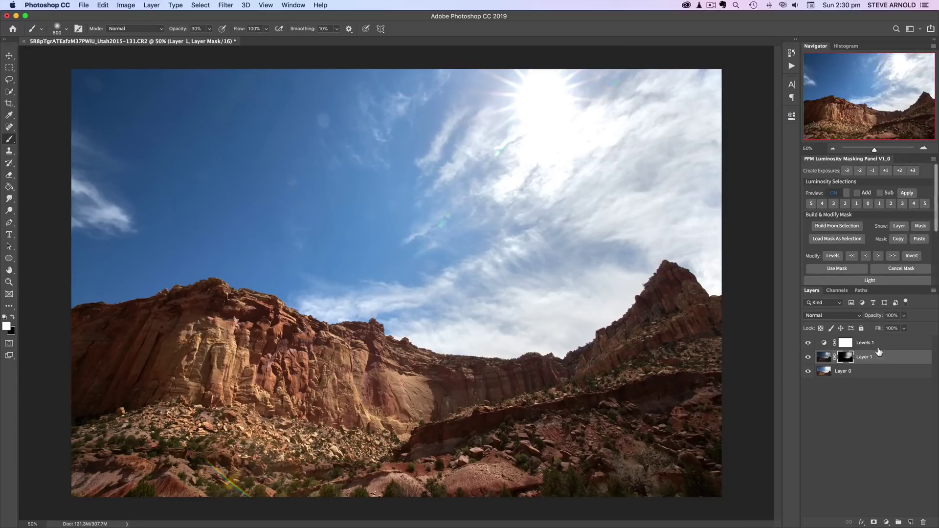
- View Layer 1's sky mask, load it as a selection, then target the Levels 1 mask
click(921, 227)
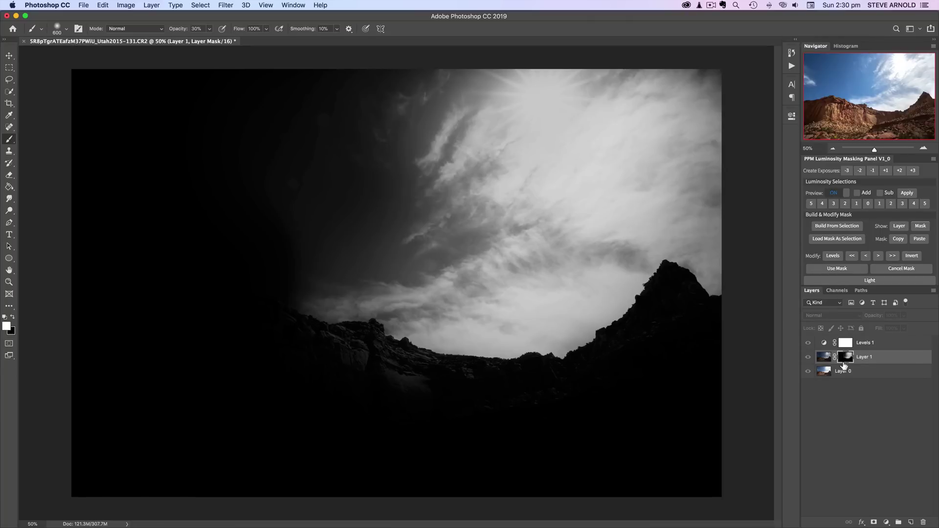
click(825, 239)
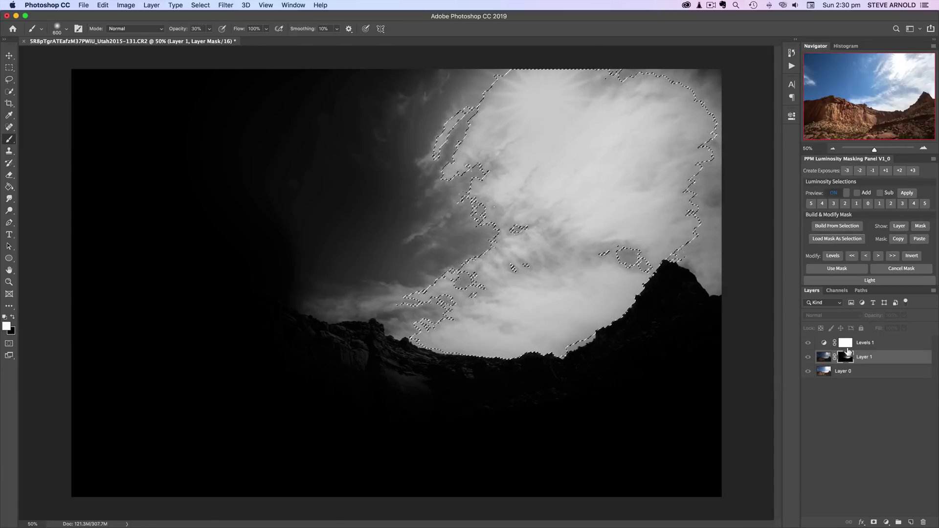
click(846, 344)
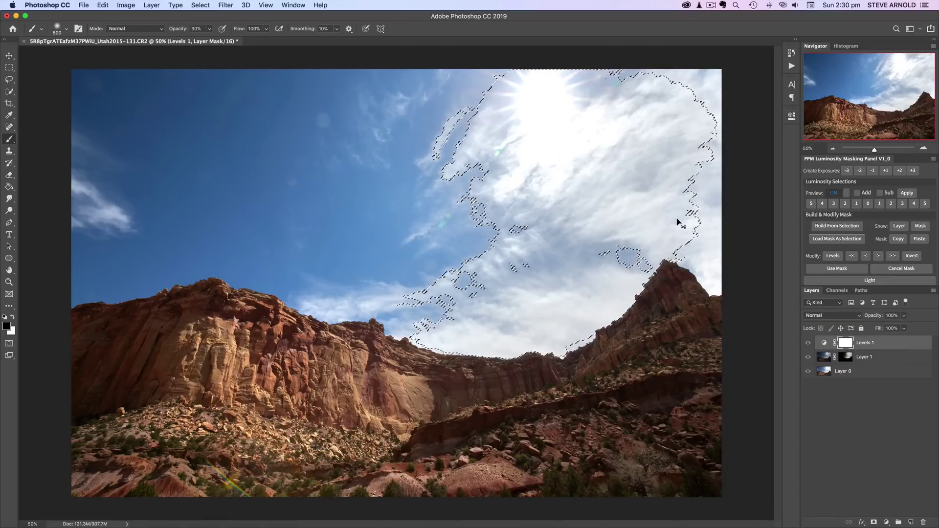
- Drop the selection, enlarge the brush to 1500 px and test strokes over the sun
key(super+d)
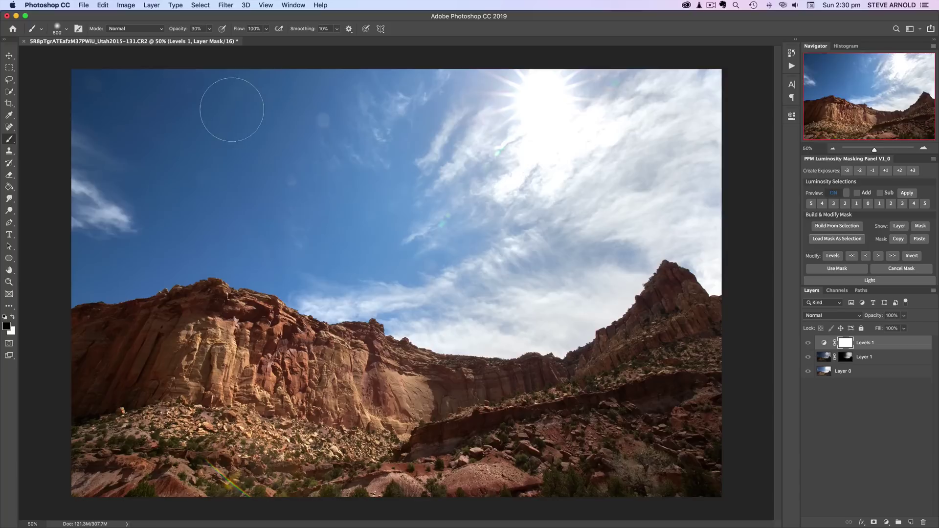
key(])
key(])
key(])
key(])
key(])
key(])
key(])
key(])
key(])
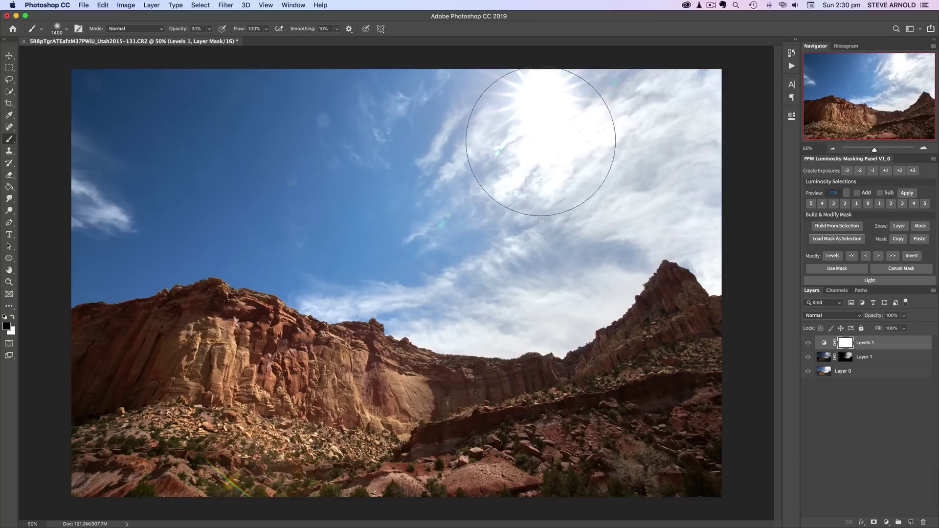
mouse_move(539, 141)
mouse_down()
mouse_move(532, 119)
mouse_move(570, 130)
mouse_up()
mouse_move(562, 147)
mouse_down()
mouse_move(543, 123)
mouse_move(577, 114)
mouse_move(665, 222)
mouse_move(690, 177)
mouse_move(573, 289)
mouse_up()
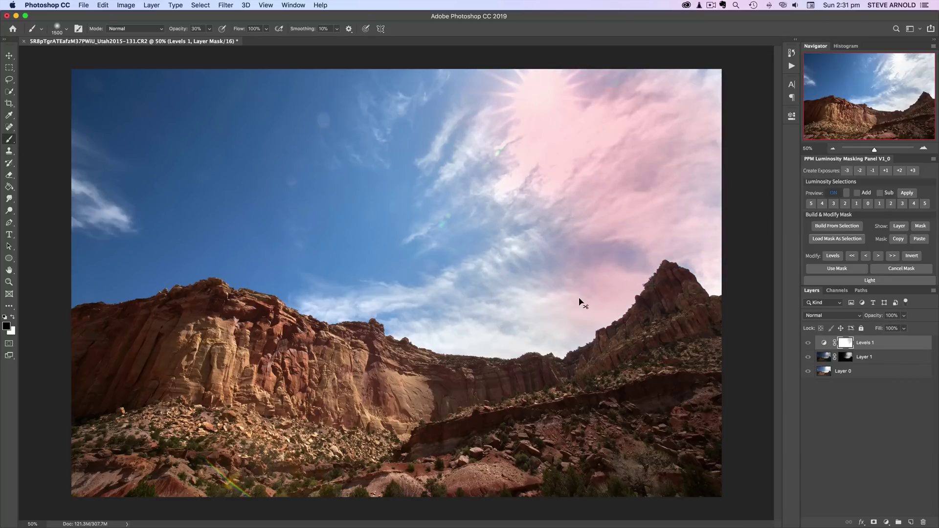
- Swap foreground and background colours and re-target the Levels 1 and Layer 1 masks
click(824, 344)
key(x)
click(850, 346)
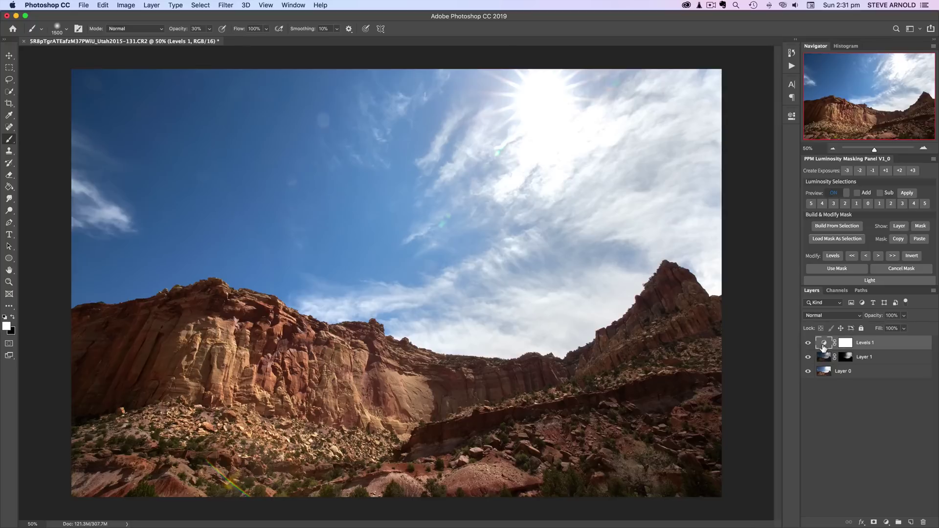
click(824, 345)
click(846, 345)
click(848, 354)
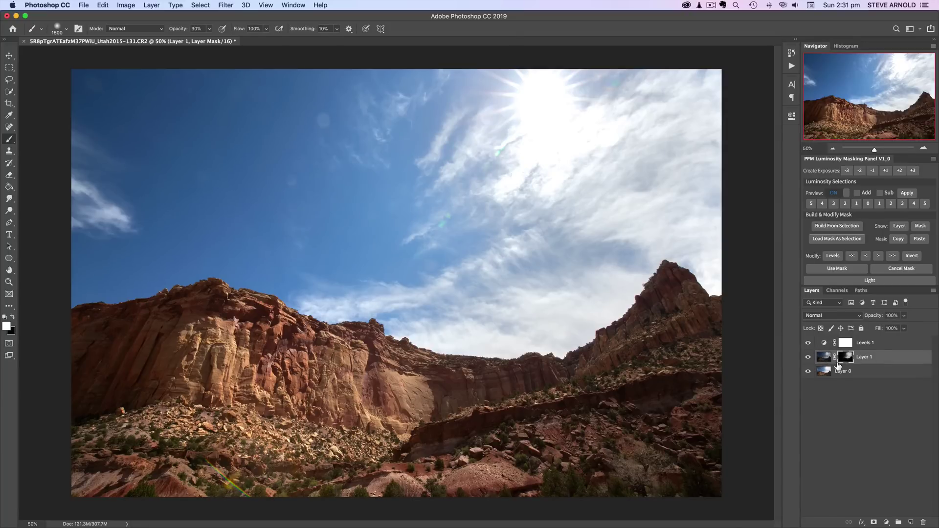
- Reload the bright-sky selection and paint black on the Levels 1 mask over the sun
click(839, 240)
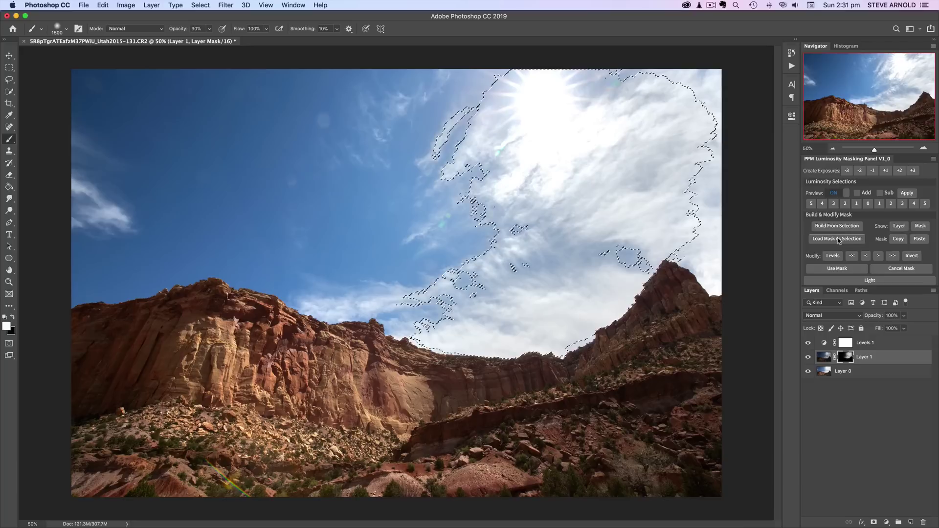
click(846, 343)
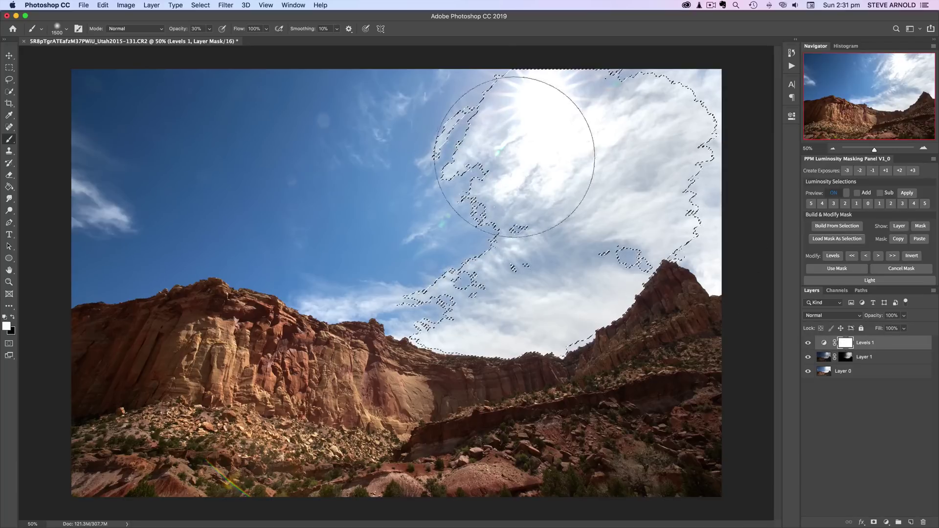
click(11, 317)
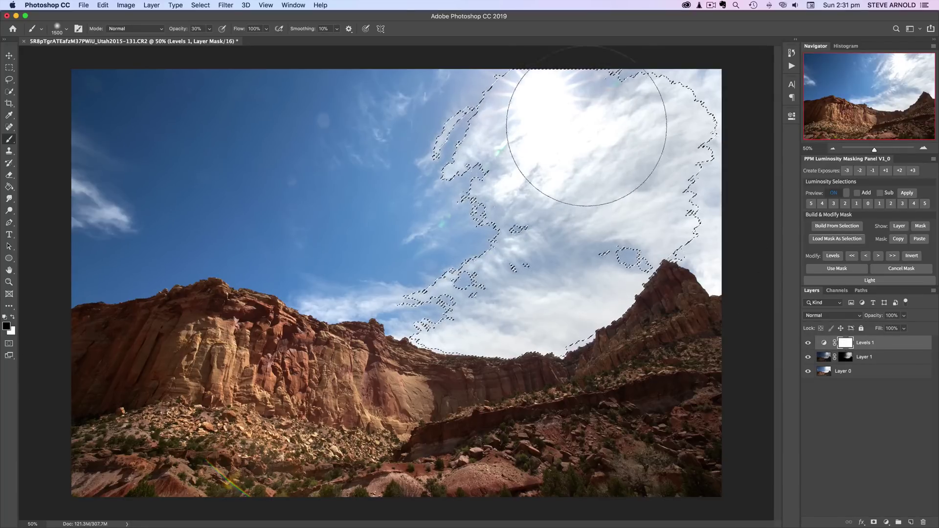
mouse_move(586, 126)
mouse_down()
mouse_move(554, 169)
mouse_move(530, 118)
mouse_up()
mouse_move(551, 131)
mouse_down()
mouse_move(568, 136)
mouse_move(549, 131)
mouse_move(556, 149)
mouse_move(651, 113)
mouse_move(660, 143)
mouse_move(657, 235)
mouse_move(541, 316)
mouse_move(466, 294)
mouse_move(562, 237)
mouse_up()
- Deselect and paint more of the sun and upper-left sky out of the Levels mask
key(super+d)
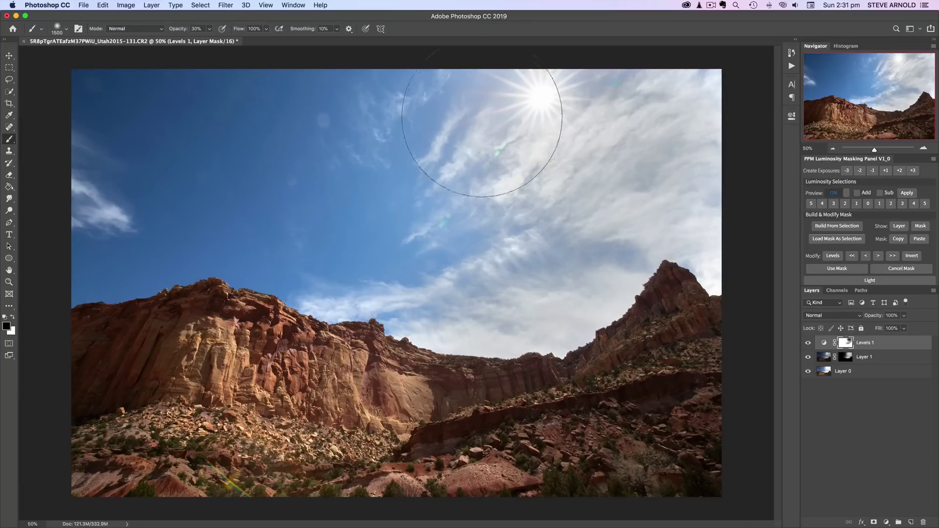
mouse_move(384, 309)
mouse_down()
mouse_move(535, 283)
mouse_move(692, 104)
mouse_move(509, 279)
mouse_move(355, 283)
mouse_move(513, 157)
mouse_move(541, 109)
mouse_move(522, 116)
mouse_up()
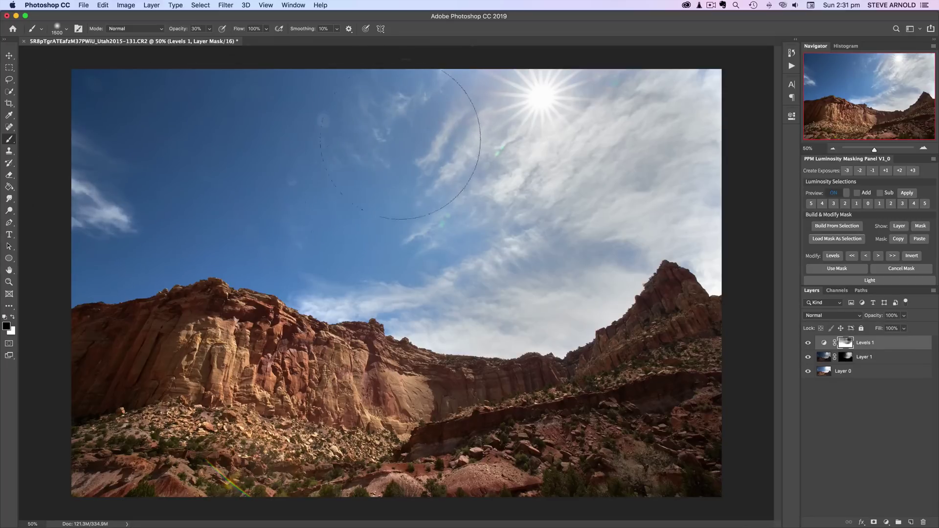
mouse_move(352, 228)
mouse_down()
mouse_move(163, 152)
mouse_move(364, 214)
mouse_up()
click(834, 148)
click(834, 148)
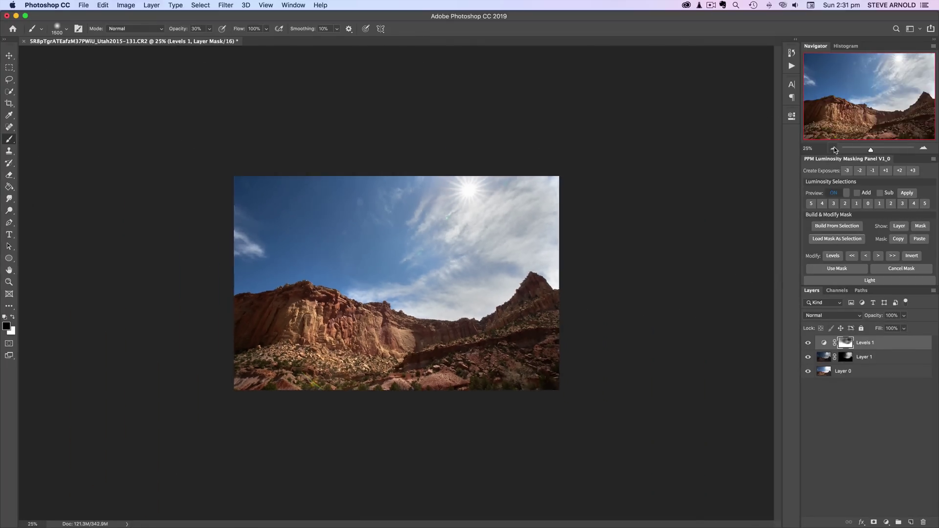
click(834, 149)
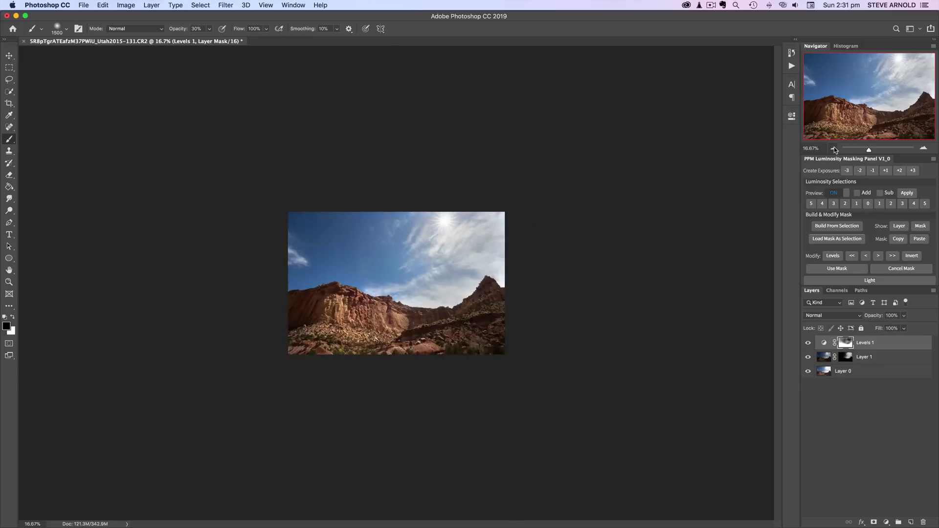
click(923, 149)
click(923, 149)
click(923, 149)
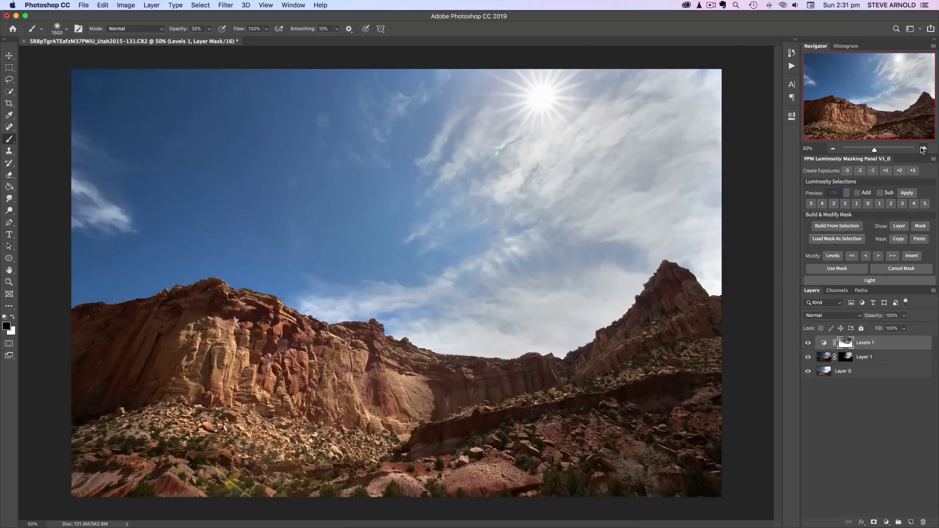
click(808, 344)
click(808, 344)
drag(809, 345, 809, 358)
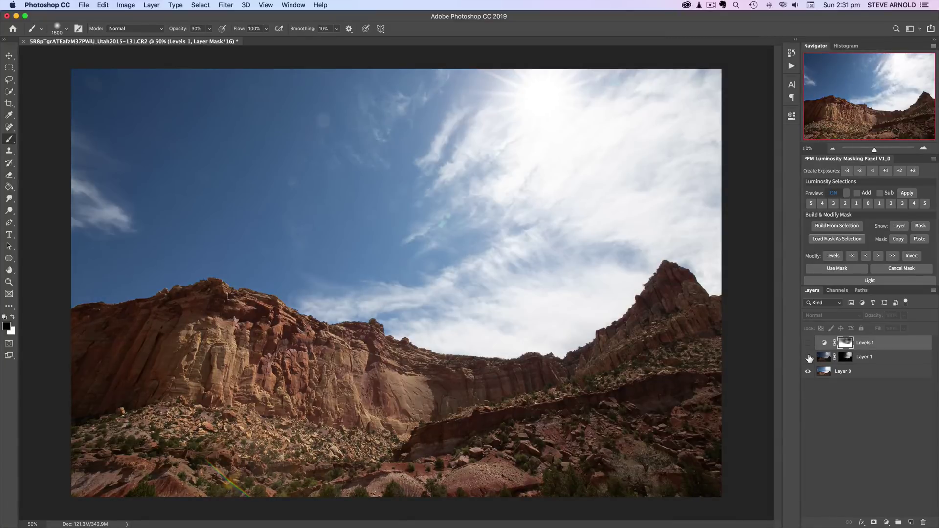
click(809, 358)
click(809, 346)
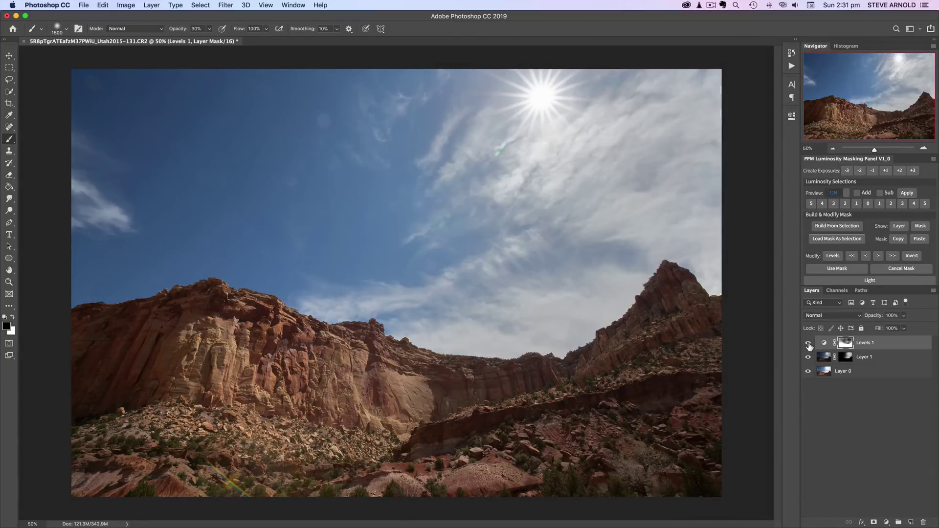
click(809, 346)
click(809, 345)
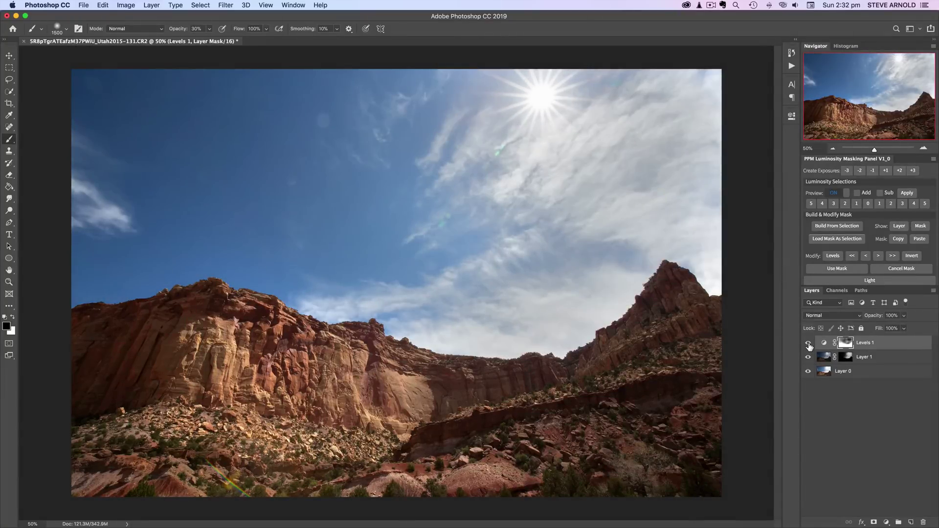
click(809, 345)
click(809, 346)
click(858, 421)
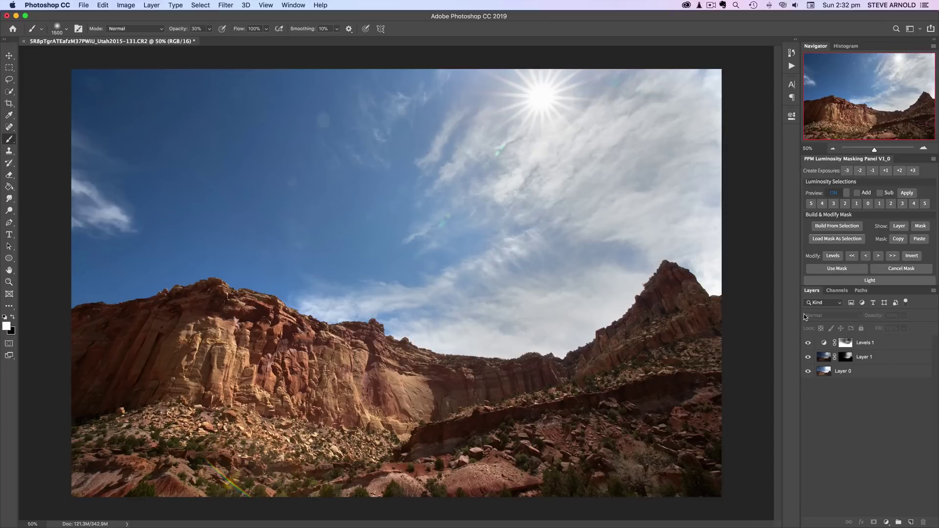
scroll(844, 240, down, 3)
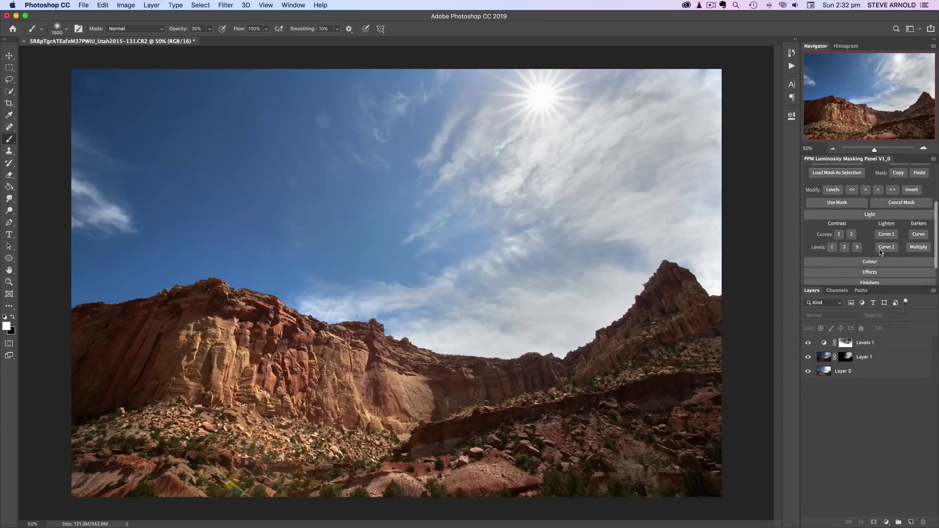
- Add a second Levels 1 layer with midtones 0.85 and white point 203, then target Layer 1's mask
click(832, 247)
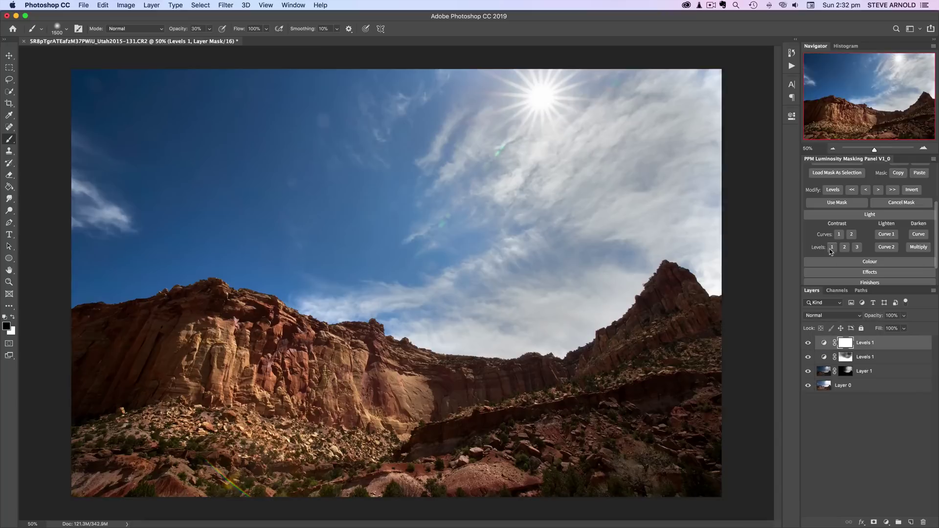
double_click(823, 344)
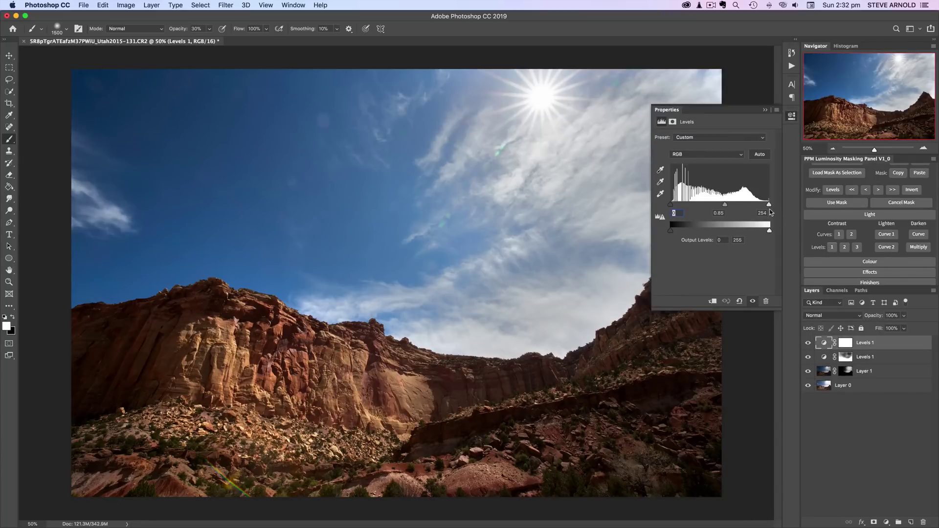
drag(769, 207, 749, 208)
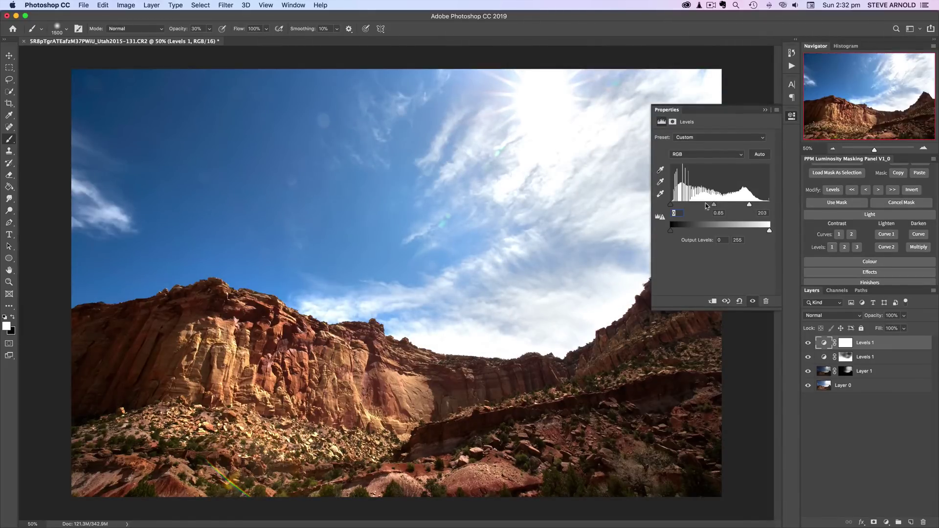
click(845, 344)
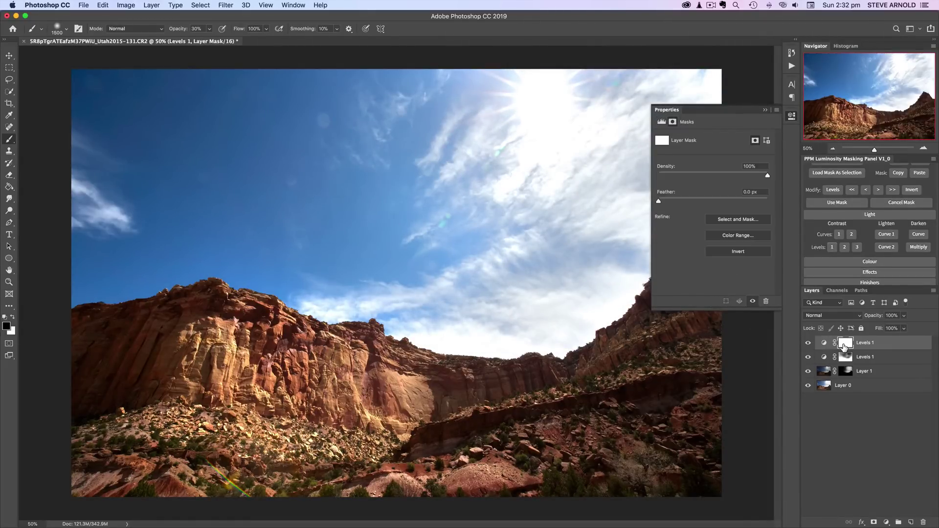
click(791, 117)
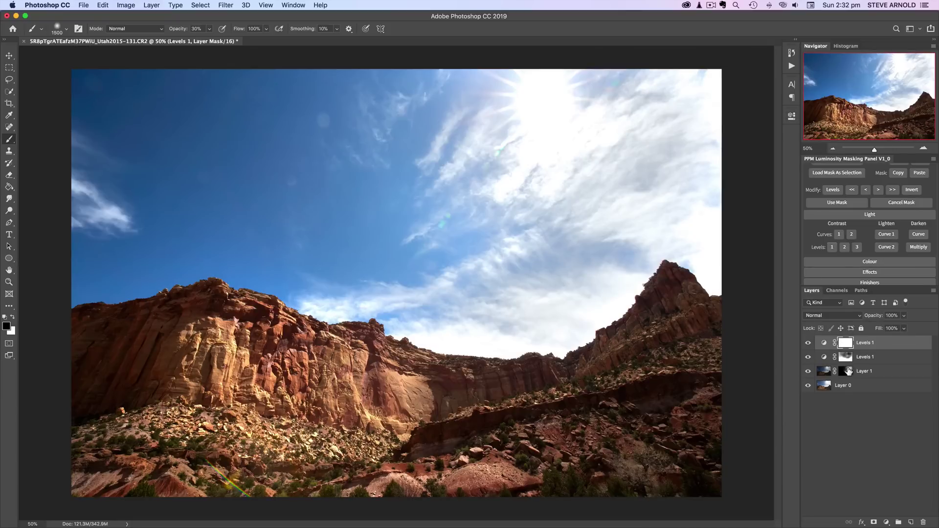
click(847, 373)
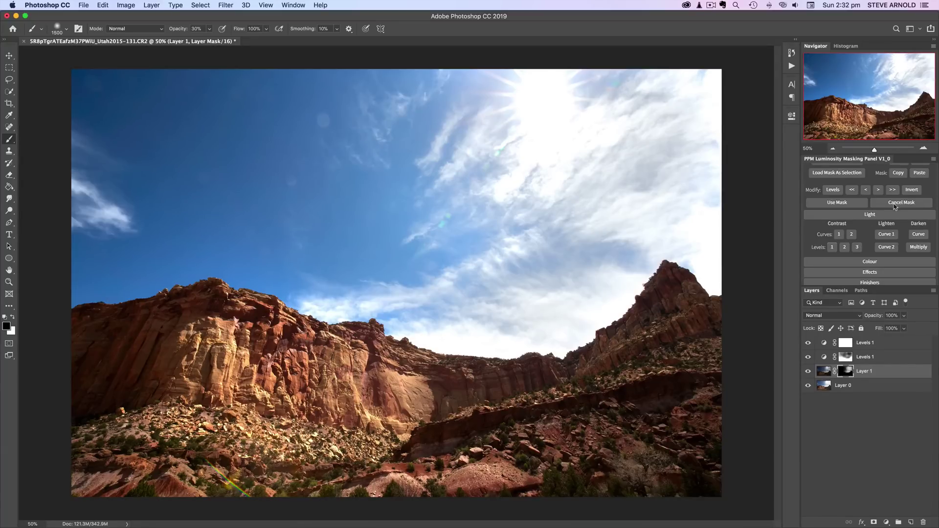
- Load the sky selection and paint black at 100% with a 1600 brush on the top Levels mask
scroll(876, 206, up, 1)
click(837, 187)
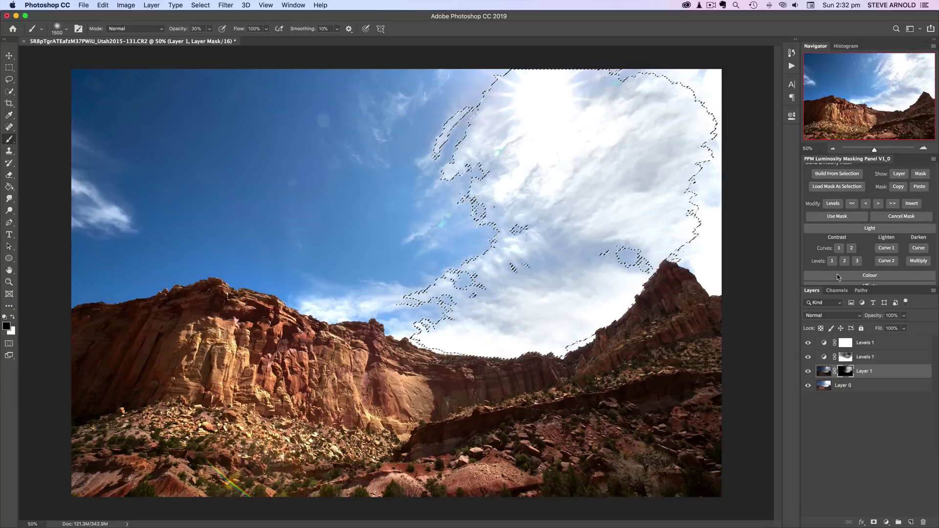
click(846, 342)
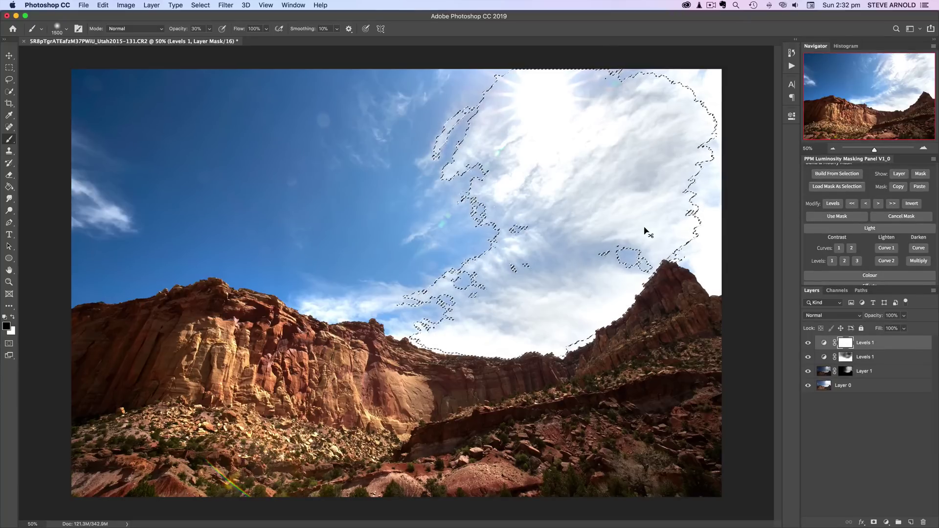
key(super+h)
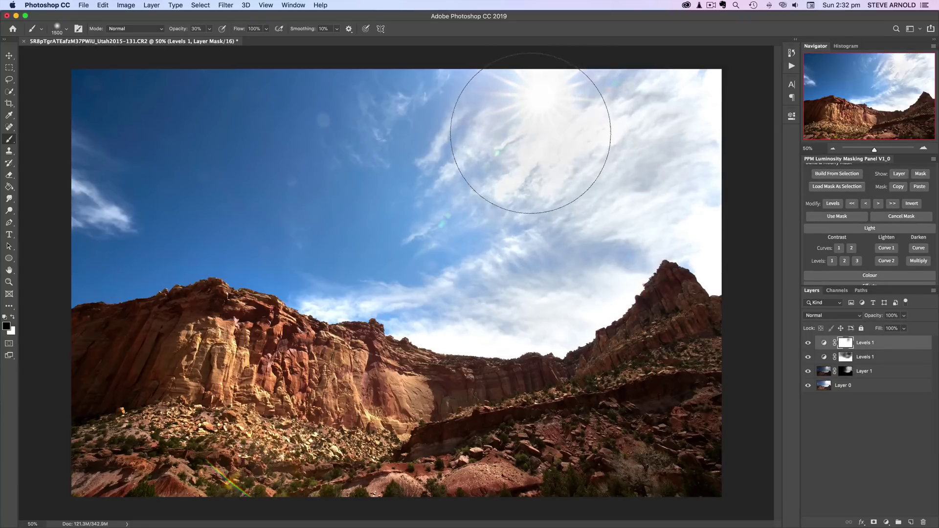
key(bracketright)
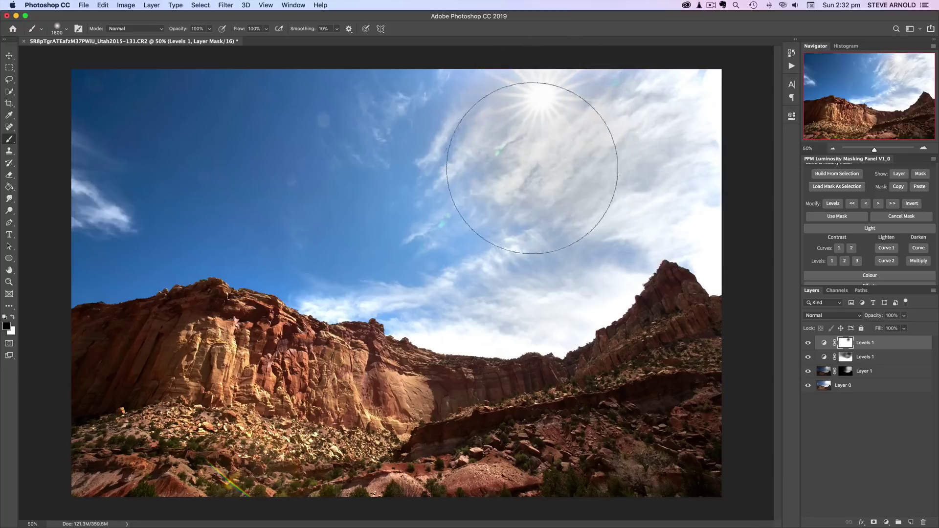
mouse_move(681, 212)
mouse_down()
mouse_move(537, 271)
mouse_move(378, 262)
mouse_move(531, 146)
mouse_move(501, 146)
mouse_move(698, 226)
mouse_move(543, 316)
mouse_move(407, 295)
mouse_move(377, 274)
mouse_move(465, 247)
mouse_move(416, 254)
mouse_move(450, 245)
mouse_up()
- Paint the blue sky across to the sun at 30% brush opacity
key(super+alt+2)
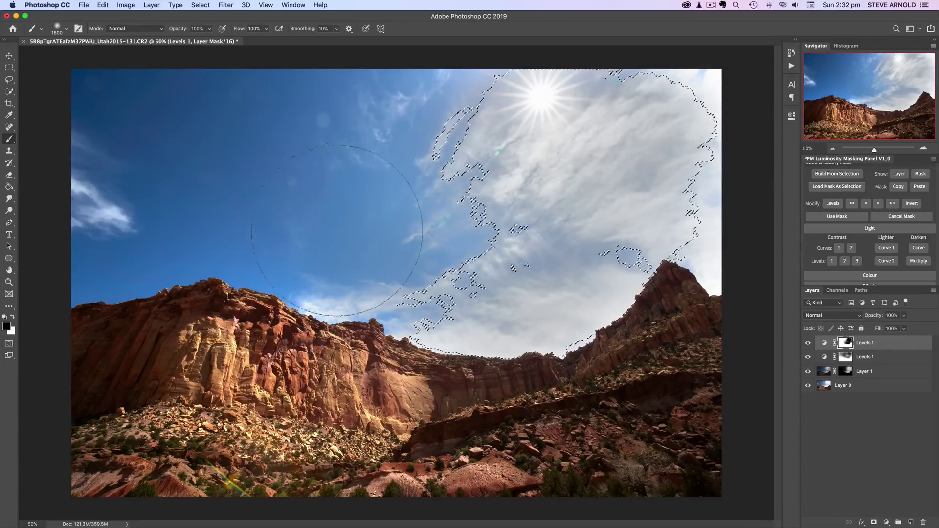
key(super+h)
key(3)
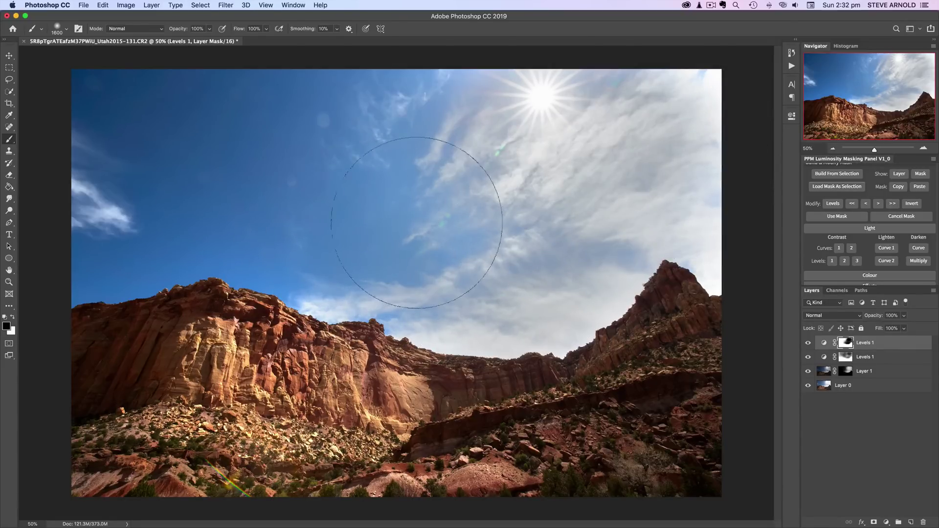
mouse_move(417, 230)
mouse_down()
mouse_move(361, 194)
mouse_move(446, 125)
mouse_move(417, 215)
mouse_move(374, 240)
mouse_move(147, 172)
mouse_move(177, 184)
mouse_move(158, 190)
mouse_move(206, 128)
mouse_move(467, 150)
mouse_move(395, 213)
mouse_move(327, 209)
mouse_up()
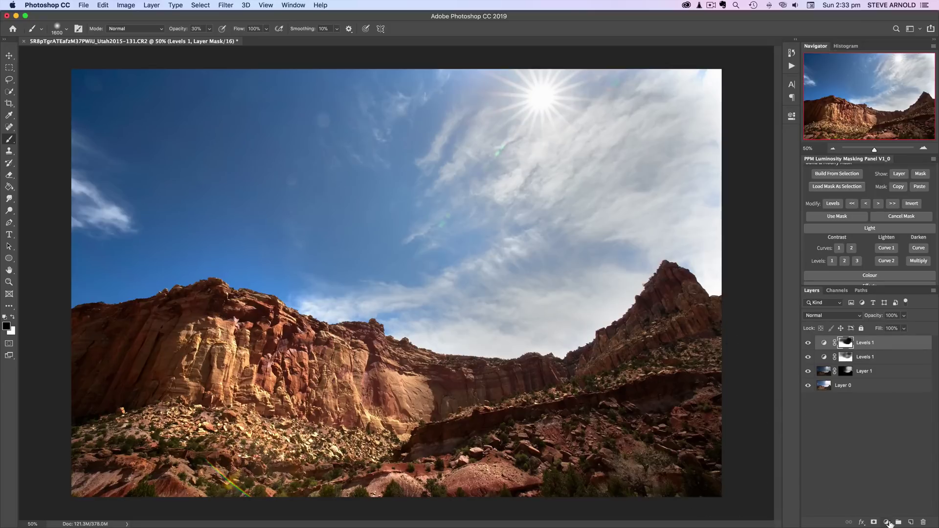
- Add a Lightening Curve 1 adjustment and bend its curve upward with two points
click(887, 523)
click(821, 414)
click(888, 249)
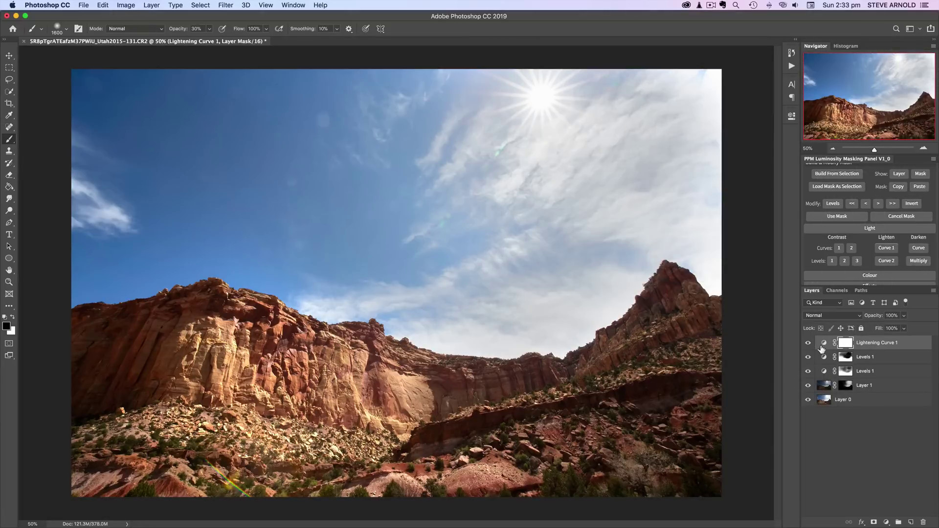
double_click(824, 344)
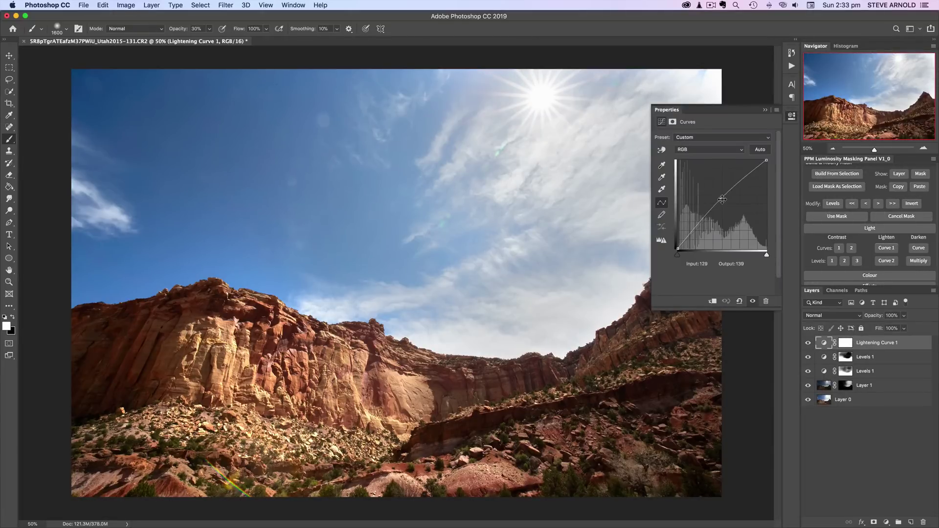
drag(722, 200, 706, 216)
click(706, 213)
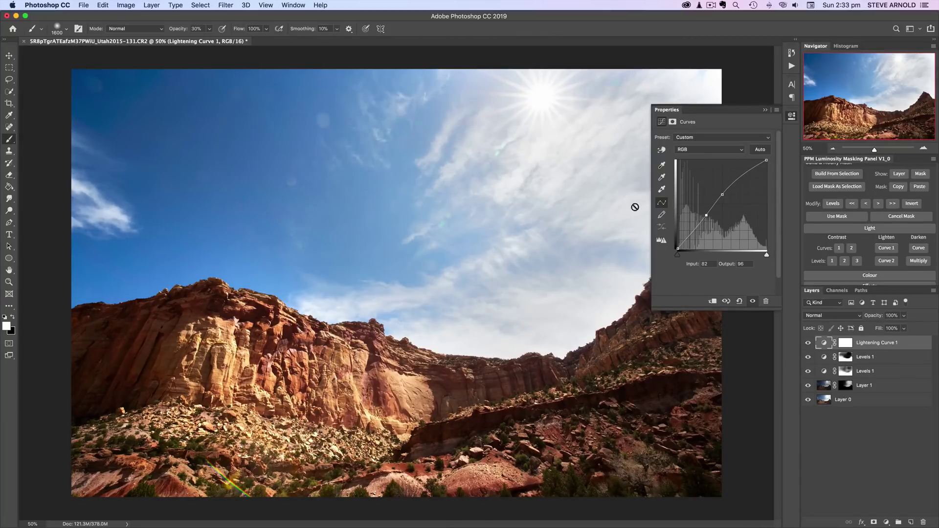
click(791, 117)
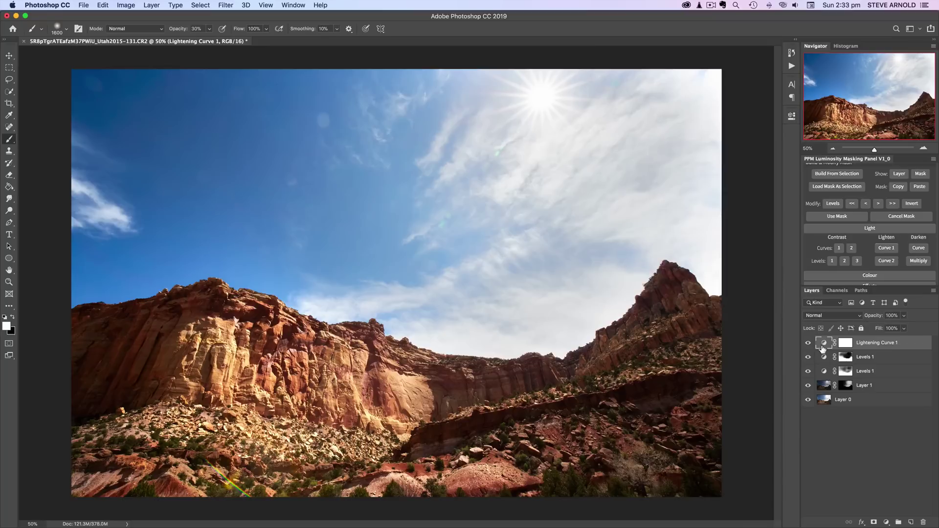
- Compare layer visibility, then reshape Lightening Curve 1 into a contrast S-curve
mouse_move(808, 343)
mouse_down()
mouse_move(810, 388)
mouse_move(809, 344)
mouse_up()
click(809, 386)
click(809, 372)
double_click(822, 345)
mouse_move(707, 217)
mouse_down()
mouse_move(729, 199)
mouse_move(713, 222)
mouse_up()
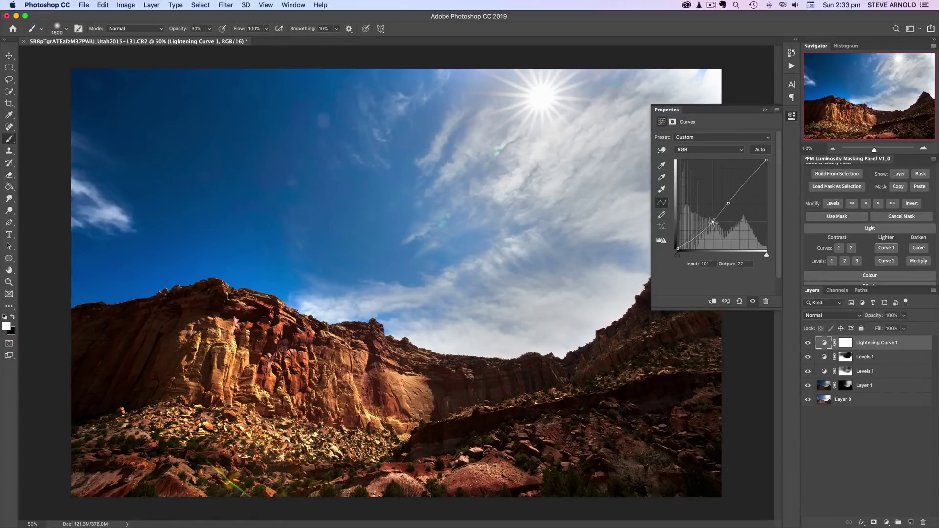
drag(730, 203, 729, 194)
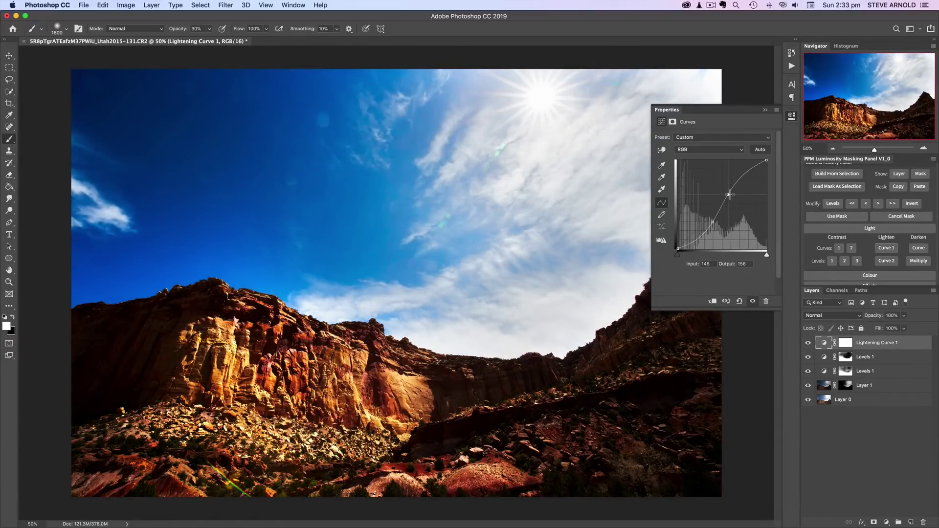
drag(729, 194, 730, 197)
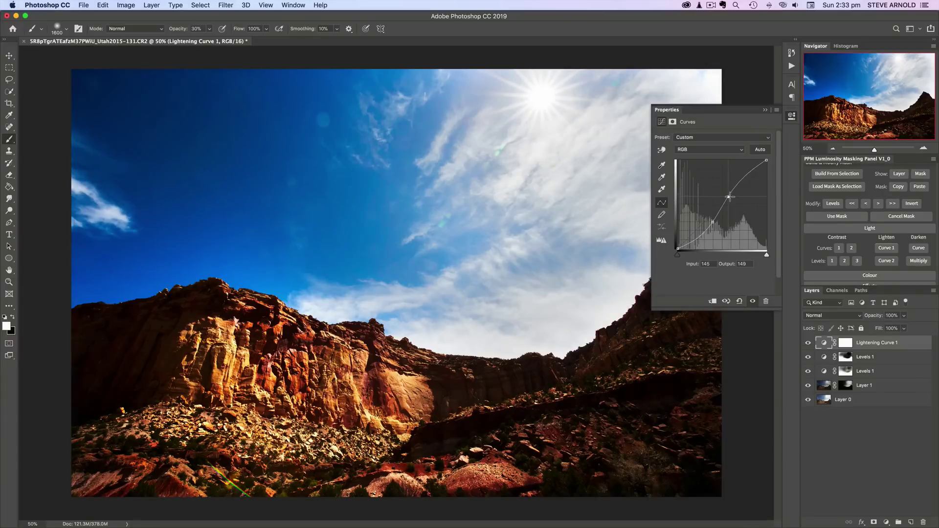
- Invert the Lightening Curve 1 mask to black, then paint white back over the sky near the sun
click(846, 344)
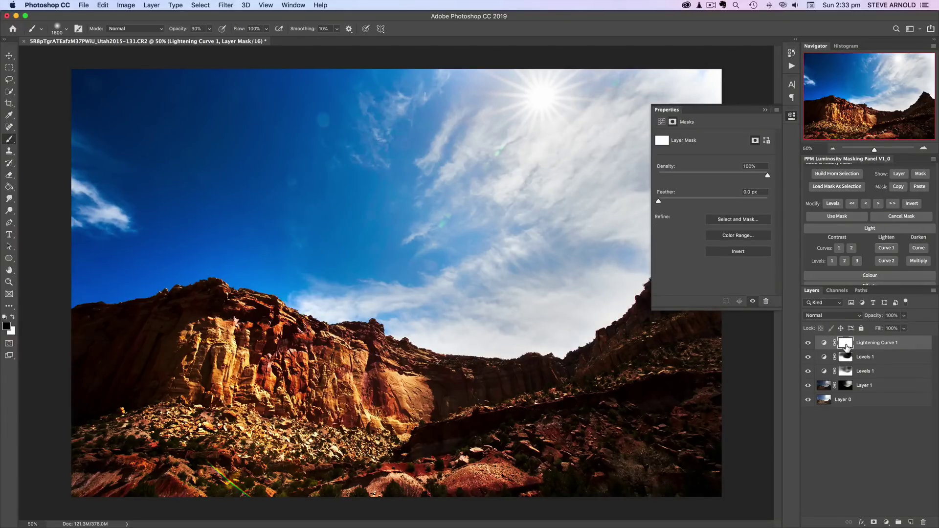
click(793, 117)
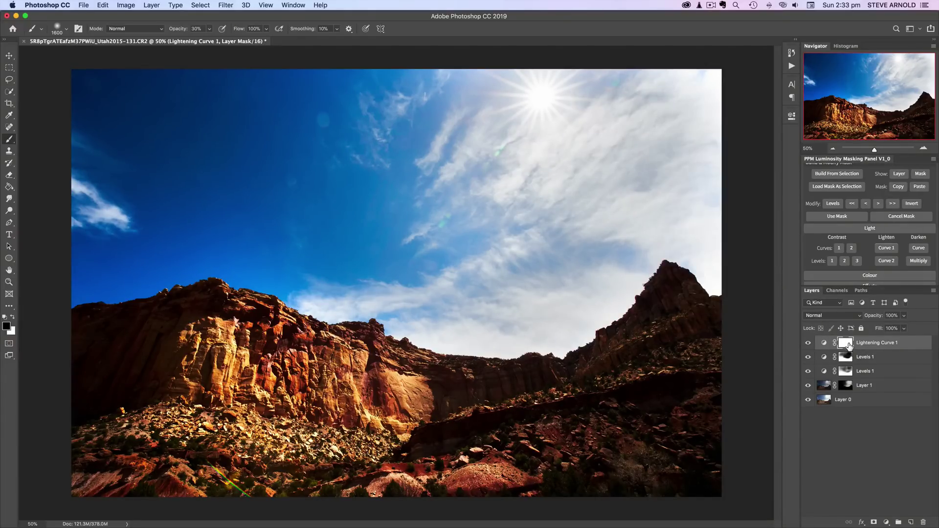
key(super+i)
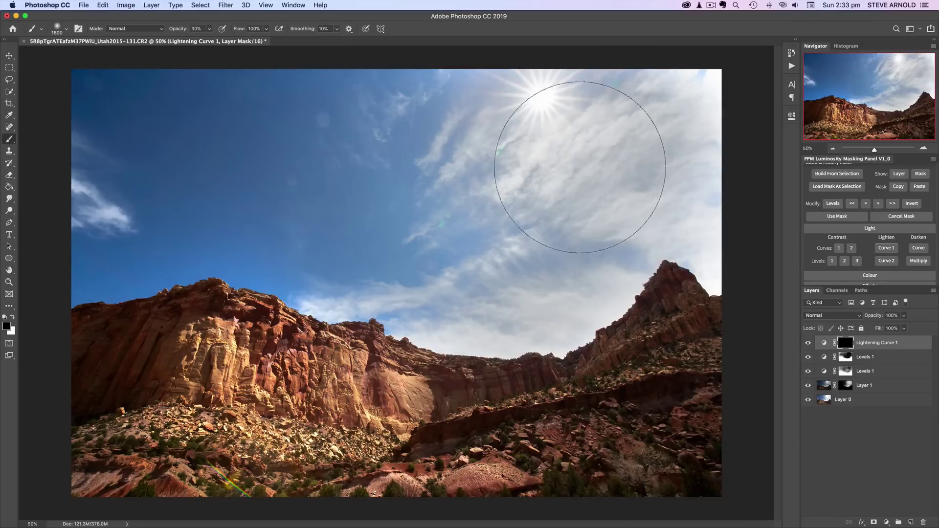
key(x)
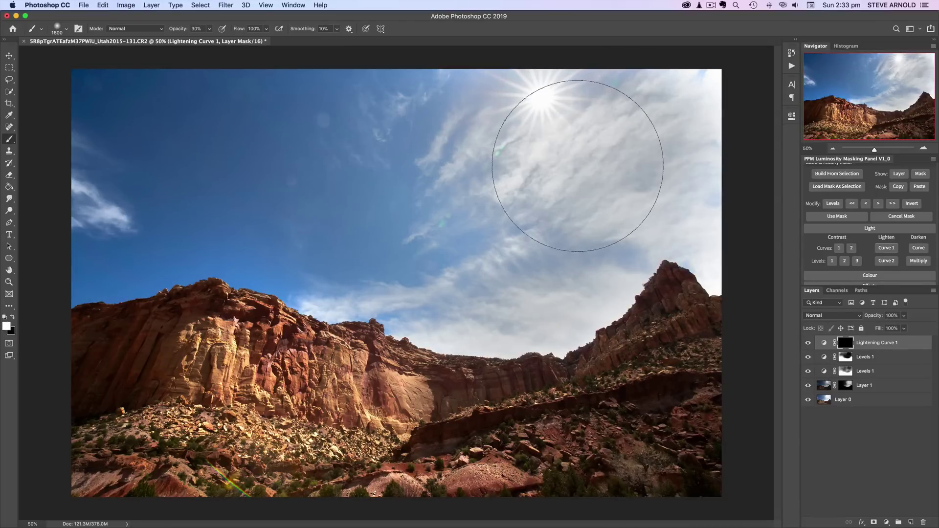
mouse_move(579, 164)
mouse_down()
mouse_move(603, 155)
mouse_move(521, 252)
mouse_up()
- At brush size 1000 and 60% opacity, paint the curve onto the right-hand clouds, undoing the left-sky stroke
key(bracketleft)
key(bracketleft)
key(bracketleft)
key(bracketleft)
key(bracketleft)
key(bracketleft)
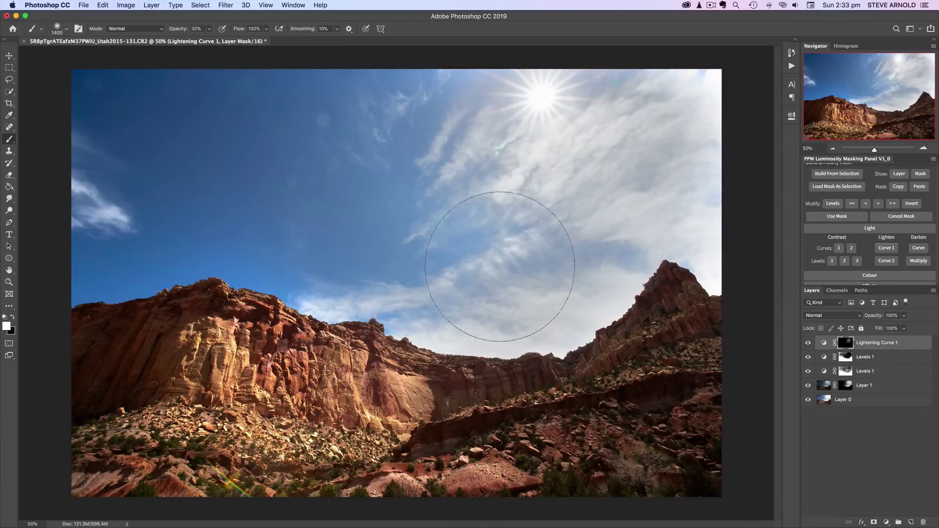
key(6)
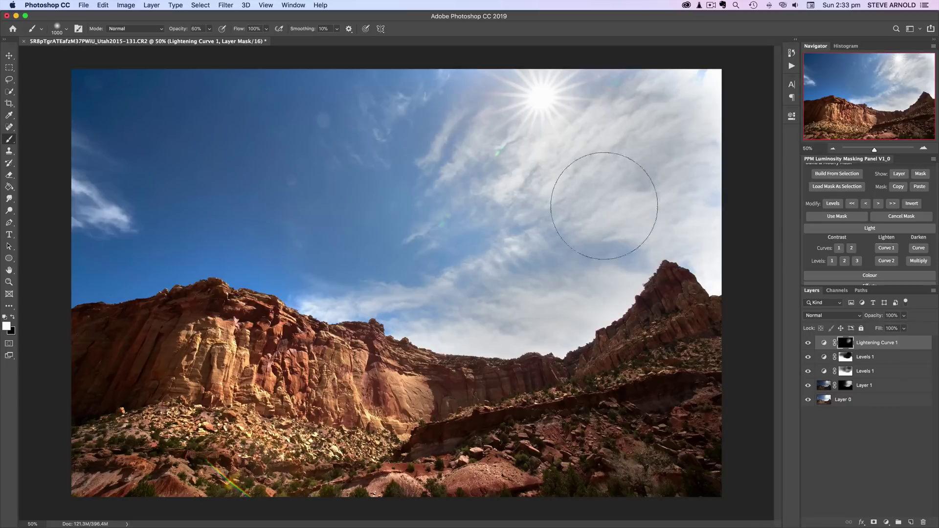
mouse_move(470, 295)
mouse_down()
mouse_move(622, 202)
mouse_move(708, 120)
mouse_move(707, 220)
mouse_move(681, 110)
mouse_move(617, 121)
mouse_move(582, 164)
mouse_move(482, 121)
mouse_up()
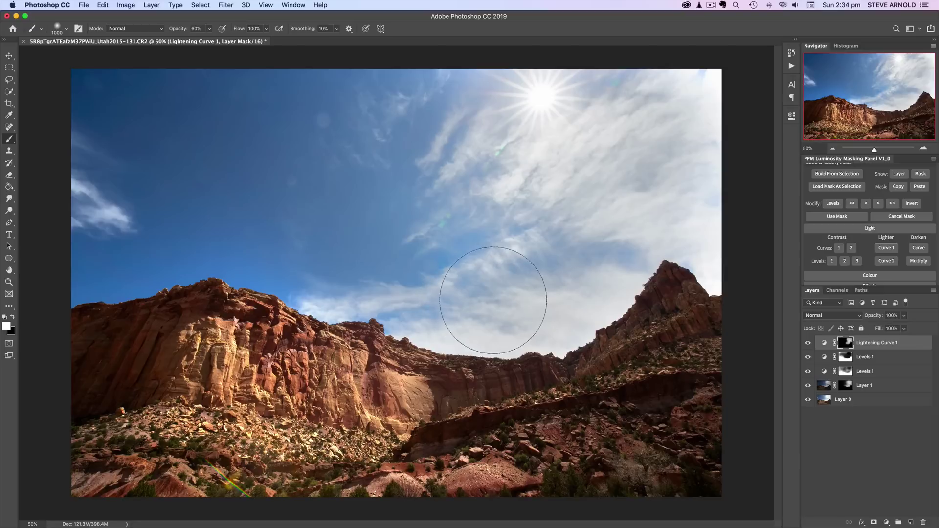
mouse_move(288, 255)
mouse_down()
mouse_move(230, 235)
mouse_move(120, 252)
mouse_move(165, 136)
mouse_move(289, 141)
mouse_up()
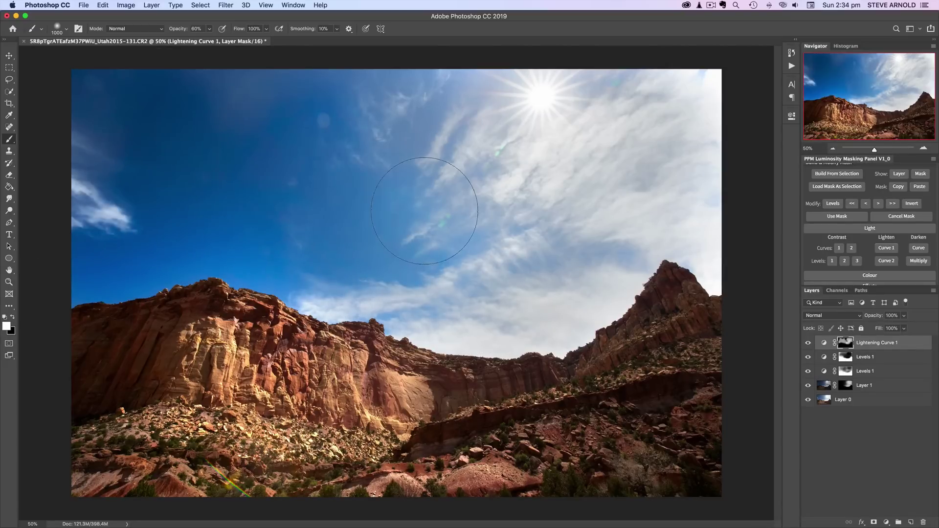
key(super+z)
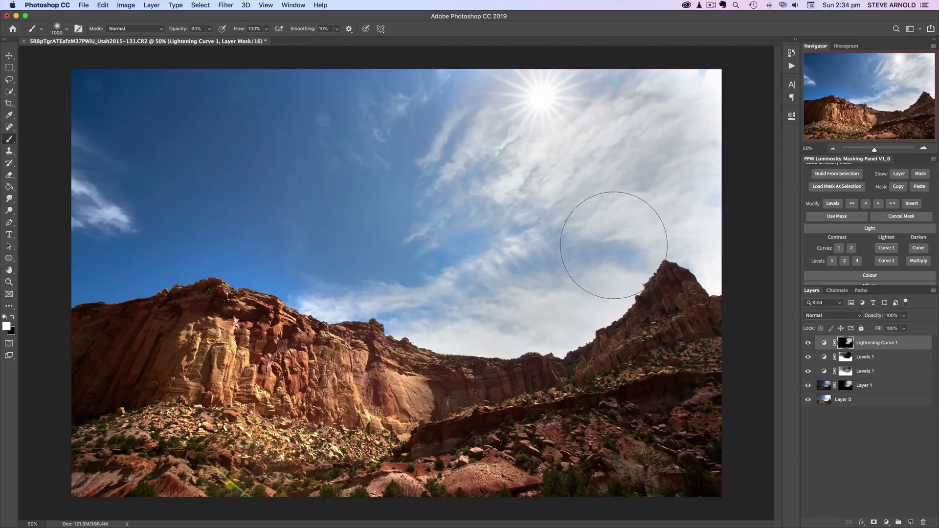
key(x)
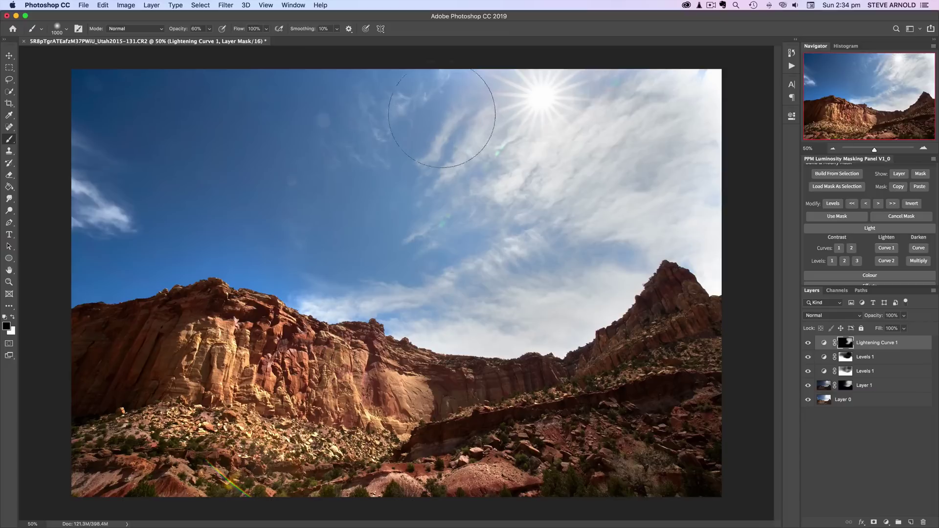
- Toggle Lightening Curve 1's visibility to compare the sky near the sun with and without it
click(809, 343)
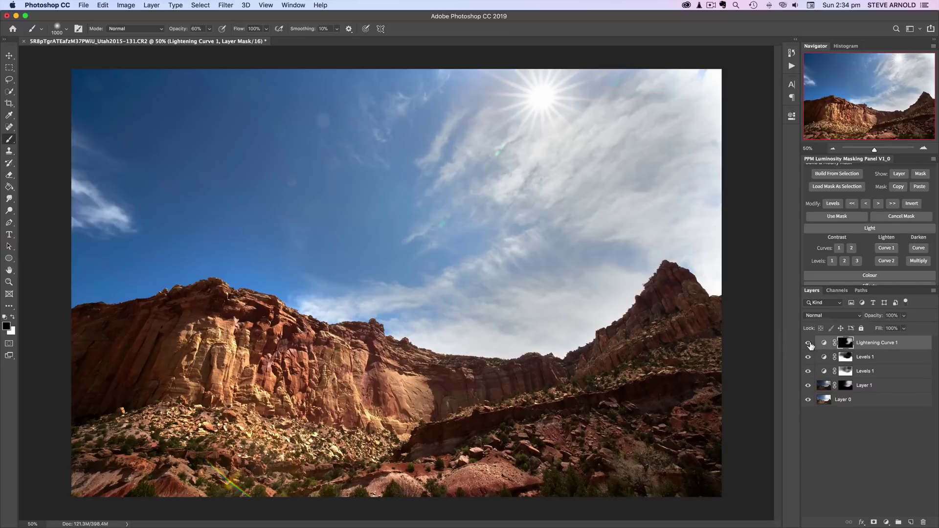
click(809, 343)
click(809, 343)
click(809, 344)
click(809, 343)
click(809, 344)
click(809, 344)
click(809, 344)
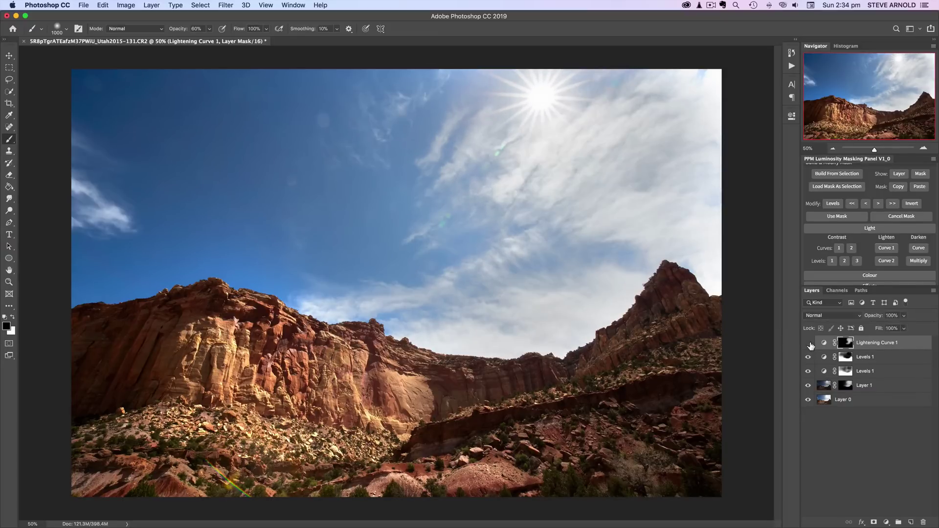
click(809, 344)
click(809, 344)
- Add a trial Levels layer lowering the white point, then delete Levels 2
click(887, 522)
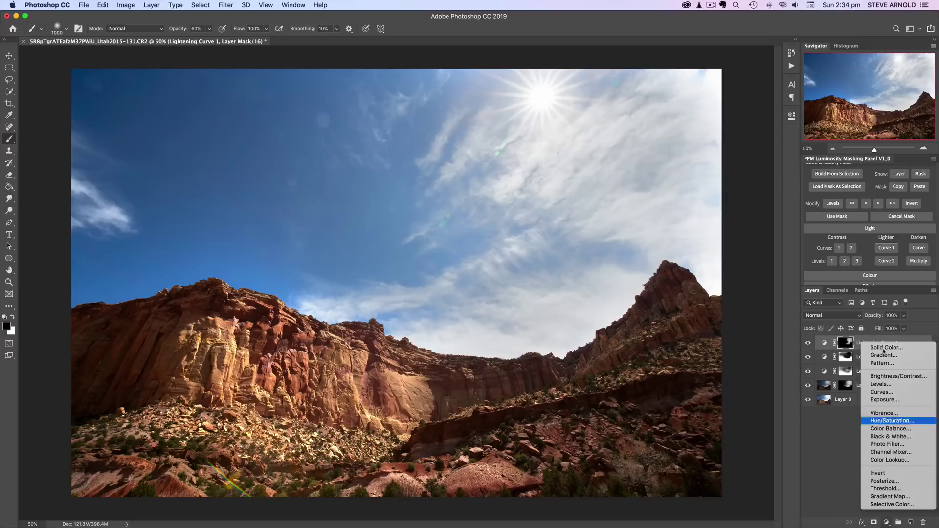
click(881, 385)
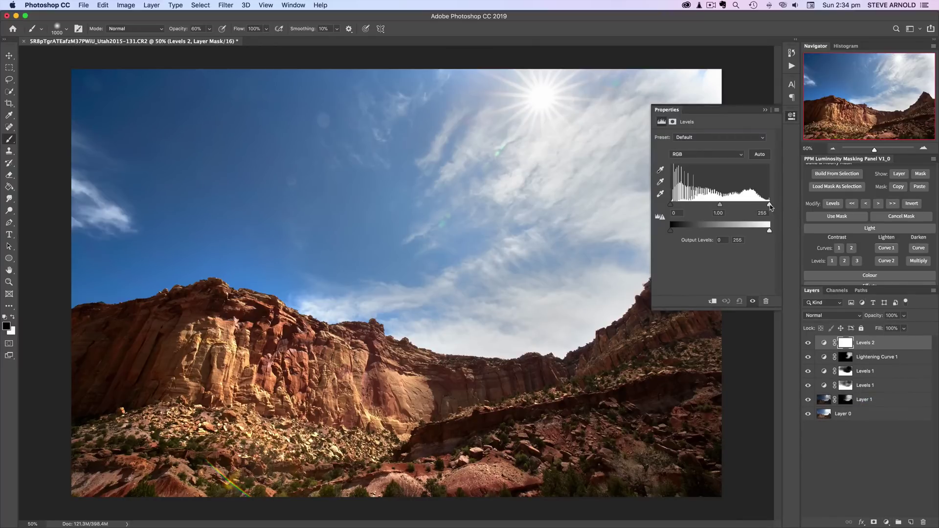
mouse_move(768, 208)
mouse_down()
mouse_move(724, 207)
mouse_move(769, 206)
mouse_up()
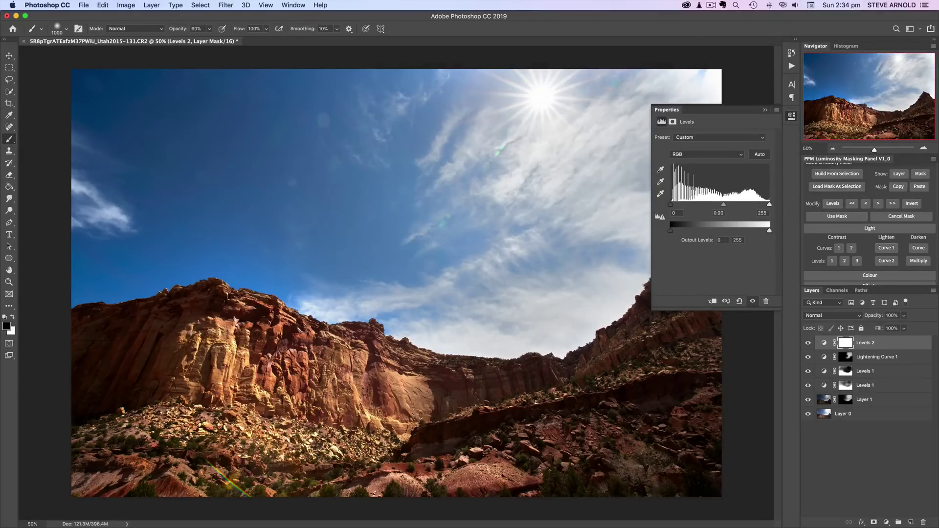
drag(824, 344, 924, 522)
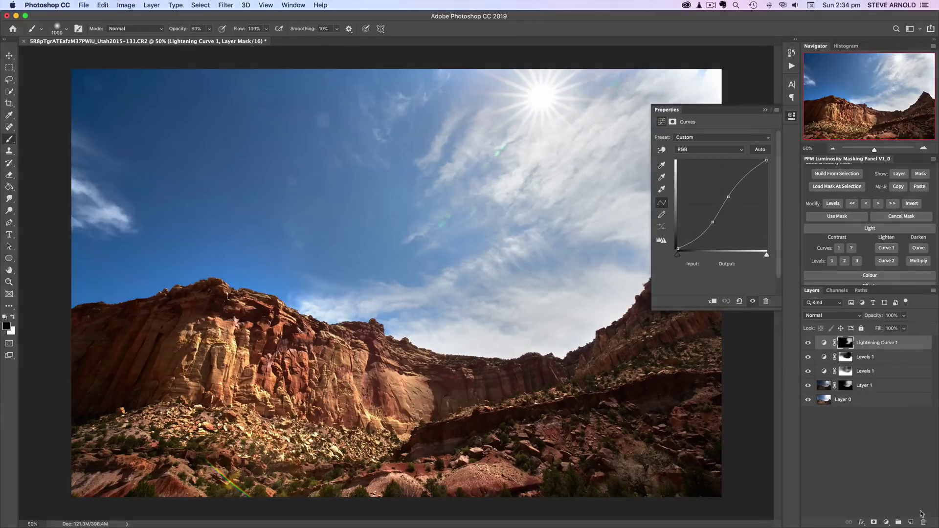
- Close the curve settings, deselect all layers, and view the whole image before returning to 50% zoom
click(791, 117)
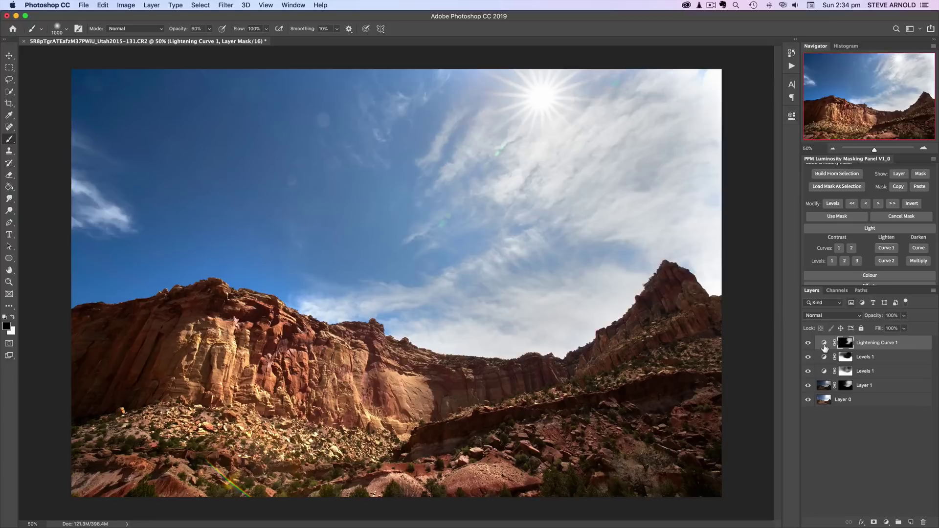
click(848, 434)
click(832, 148)
click(832, 148)
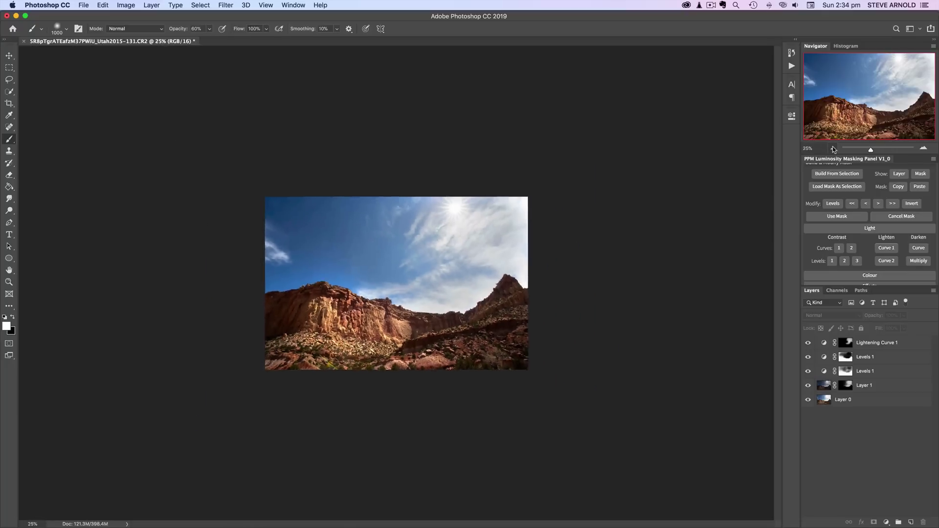
click(833, 148)
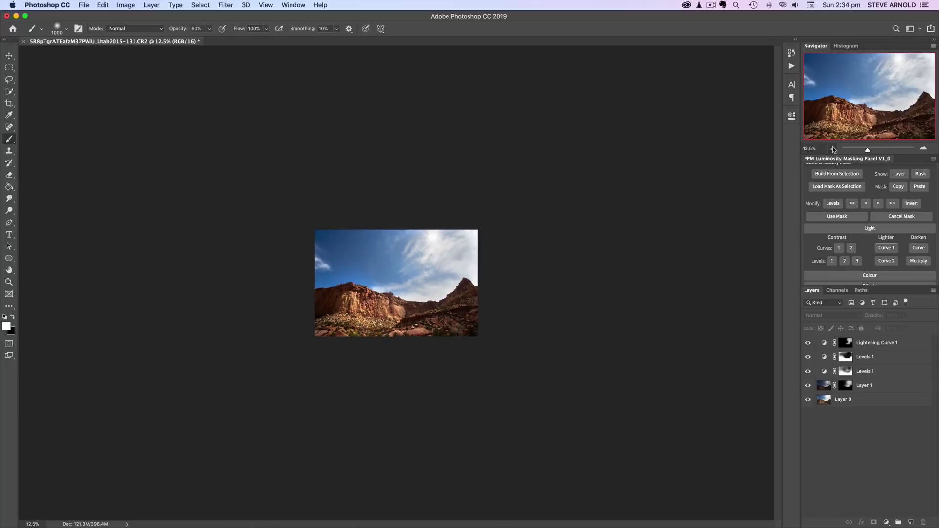
click(924, 149)
click(925, 148)
click(925, 149)
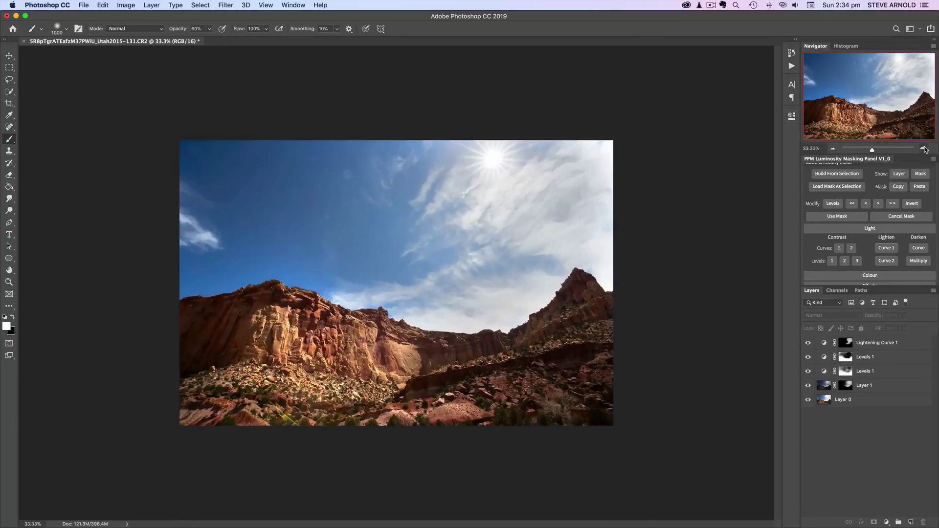
click(924, 148)
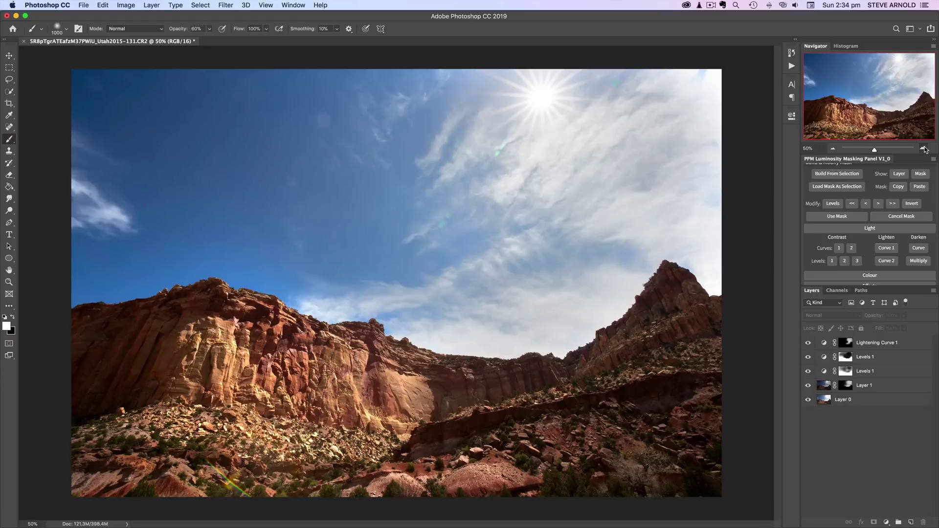
scroll(881, 239, down, 3)
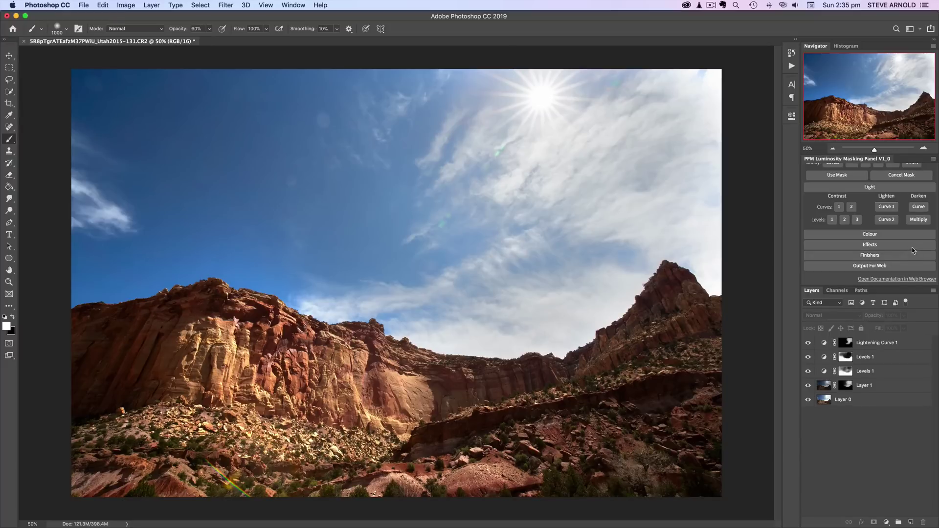
- Run Sharpening Method 1 from the Finishers tools to build the High Pass sharpening group
click(889, 255)
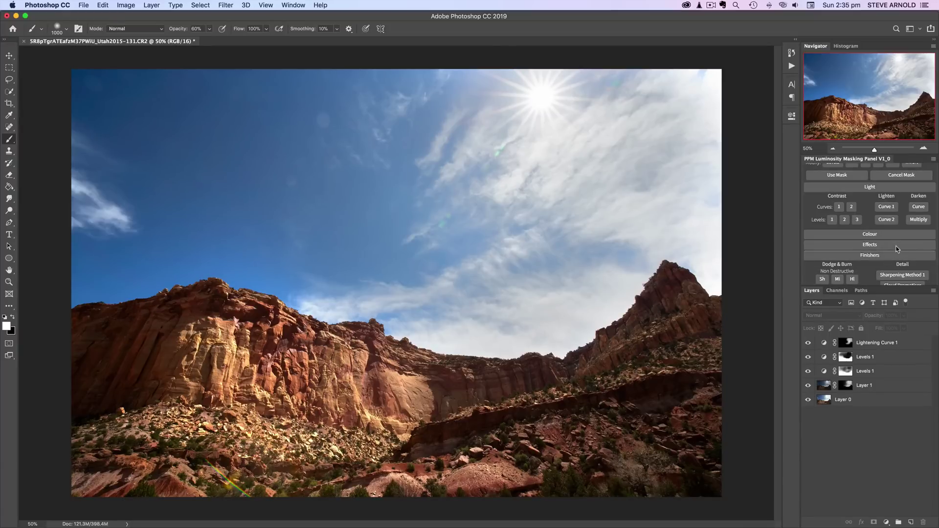
scroll(883, 252, down, 2)
scroll(878, 250, down, 1)
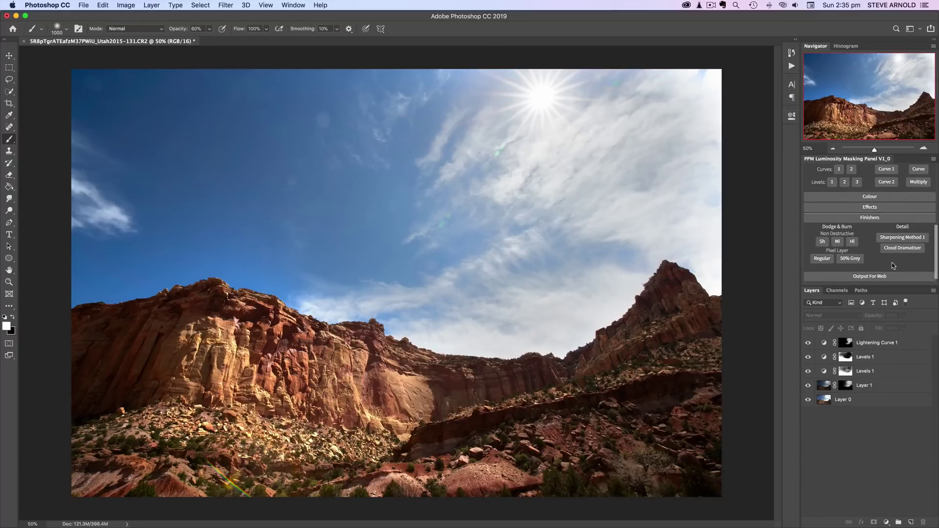
click(898, 237)
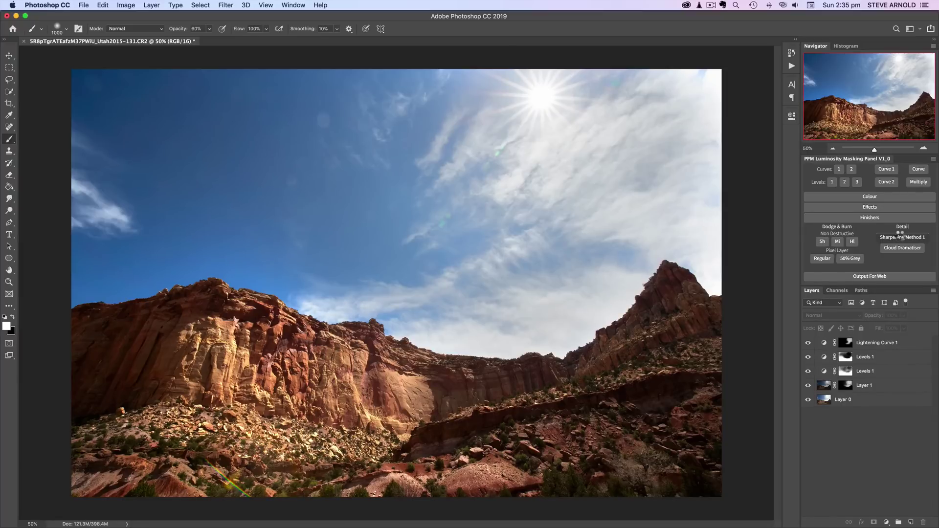
click(898, 238)
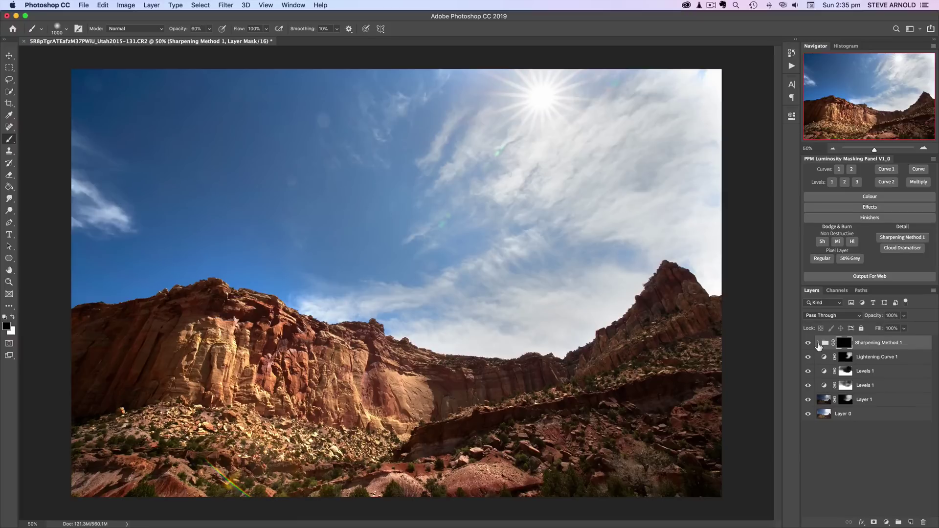
- Inspect the Sharpening Method 1 group, invert its mask to white, and zoom to 100%
click(818, 343)
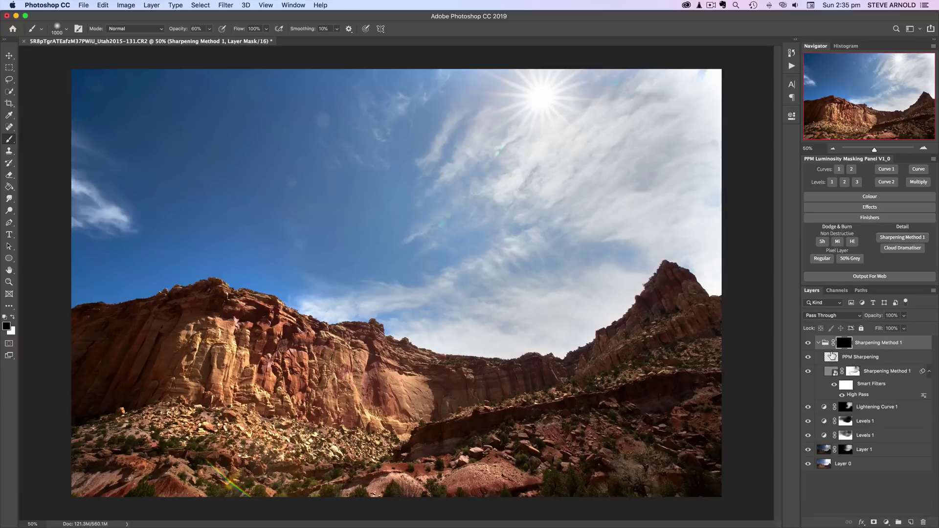
click(819, 343)
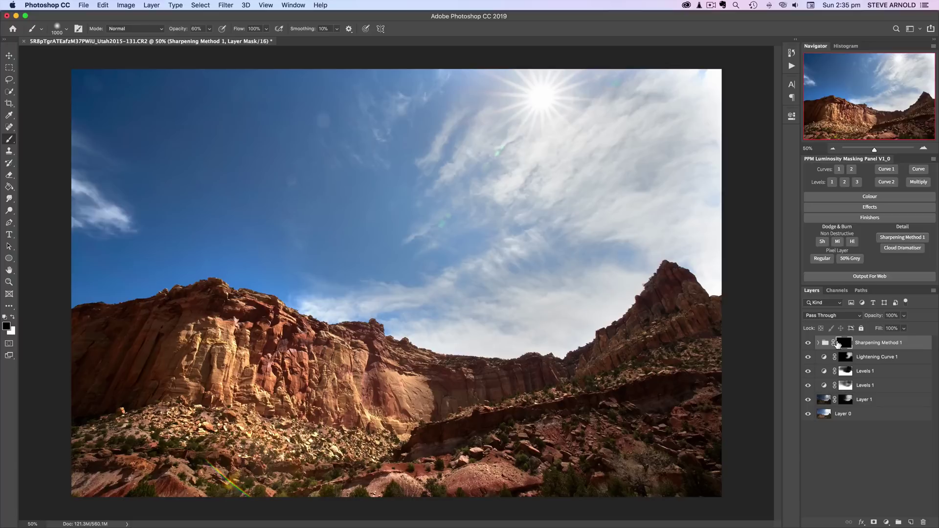
key(ctrl+i)
click(924, 148)
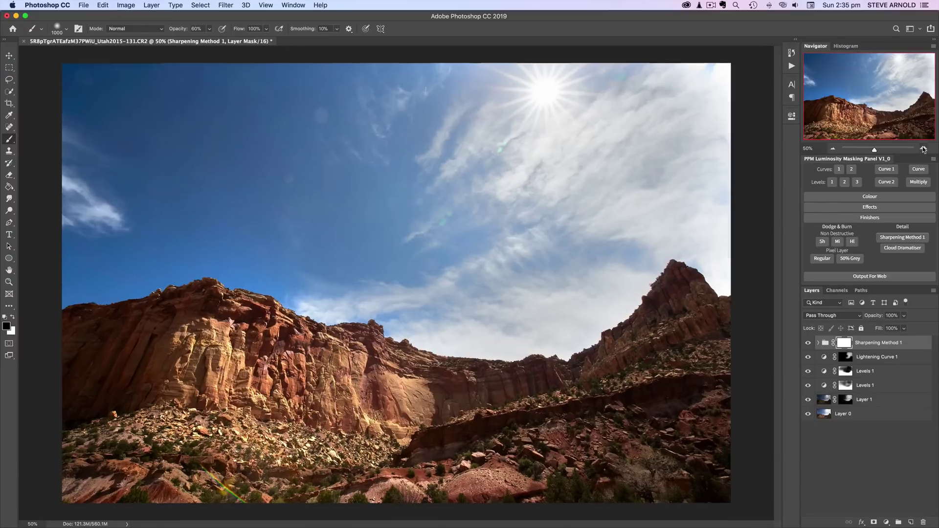
click(924, 148)
click(924, 149)
drag(886, 108, 867, 128)
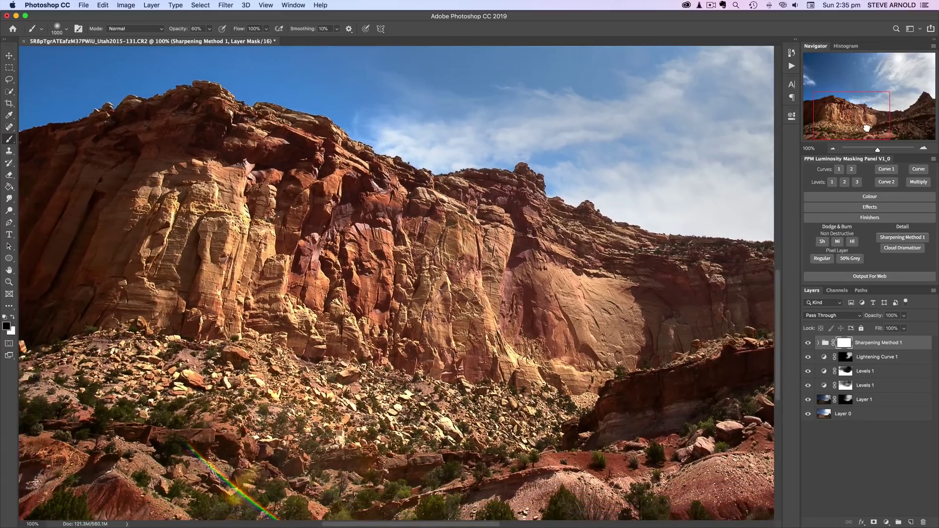
click(809, 344)
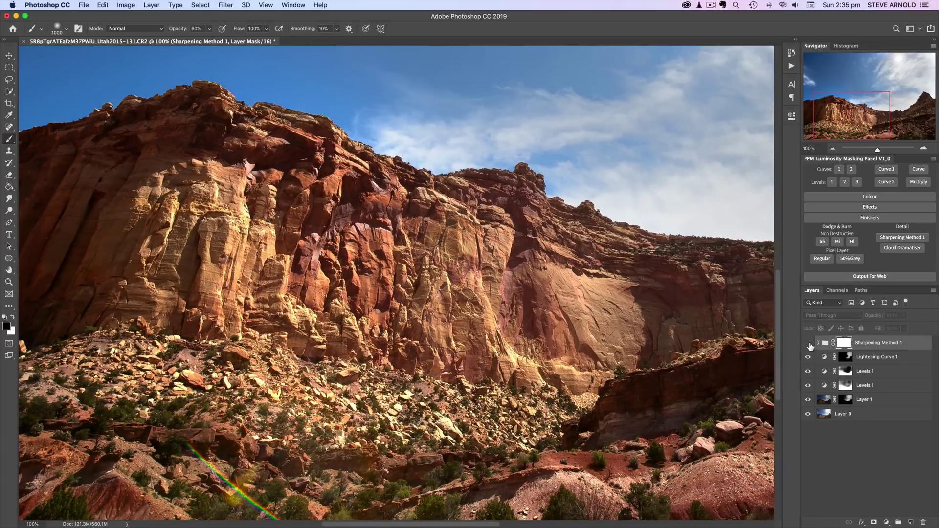
click(809, 344)
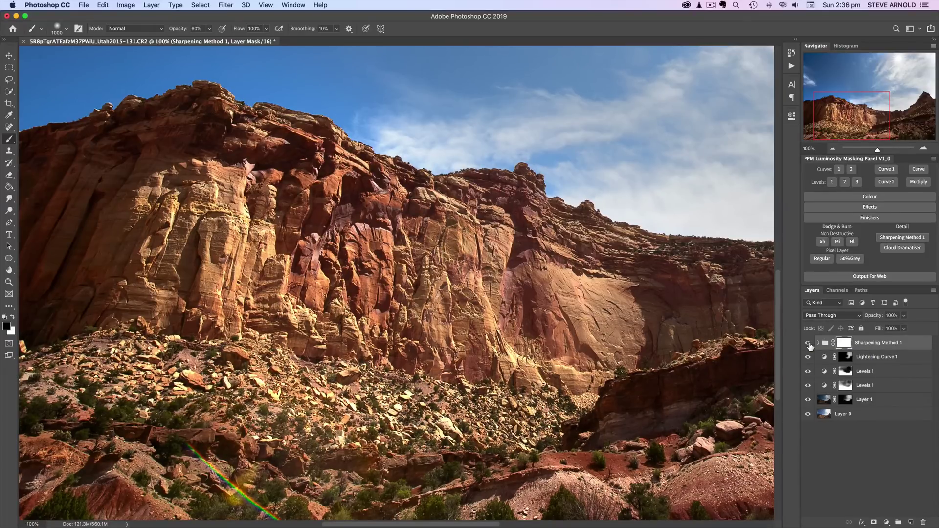
click(808, 344)
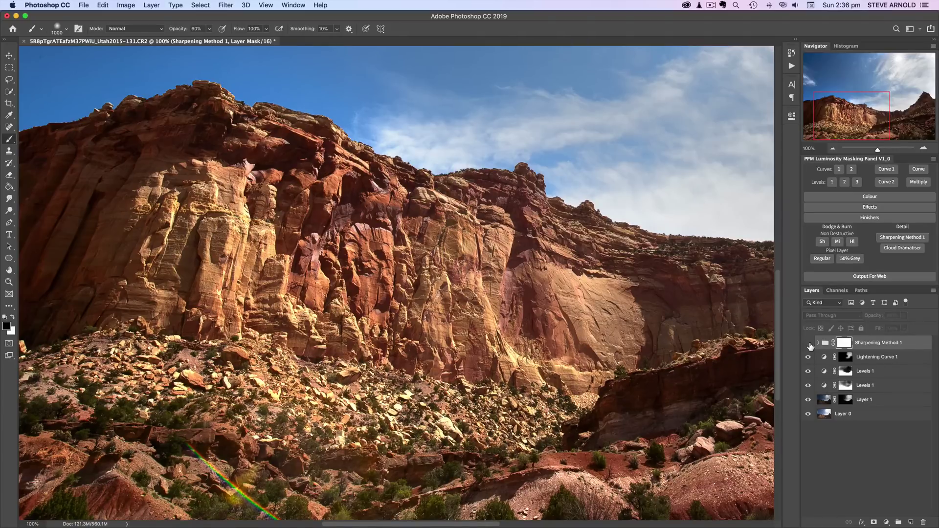
click(808, 344)
click(833, 149)
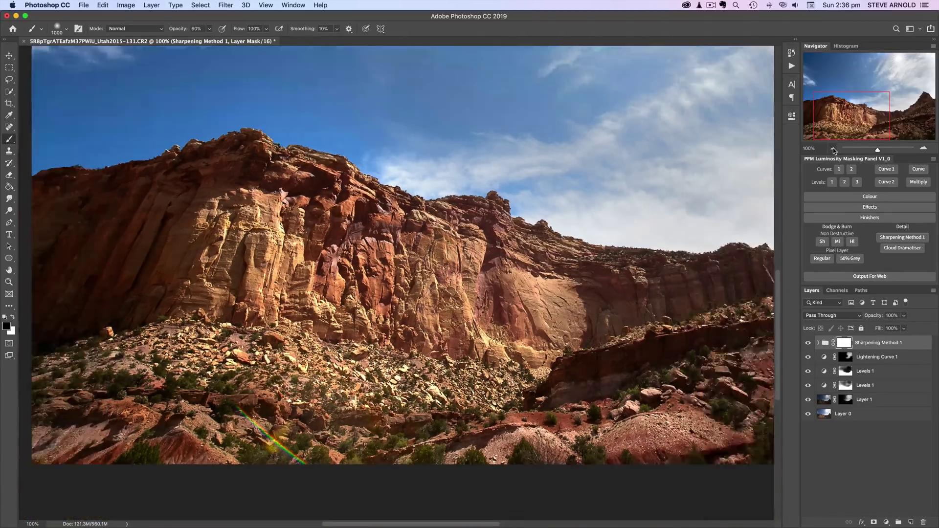
click(833, 148)
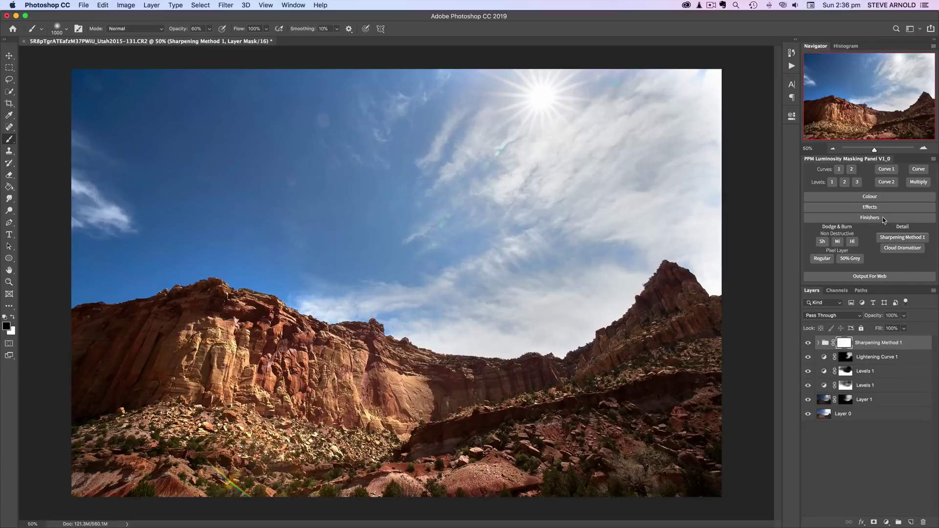
scroll(886, 221, up, 5)
scroll(886, 221, up, 4)
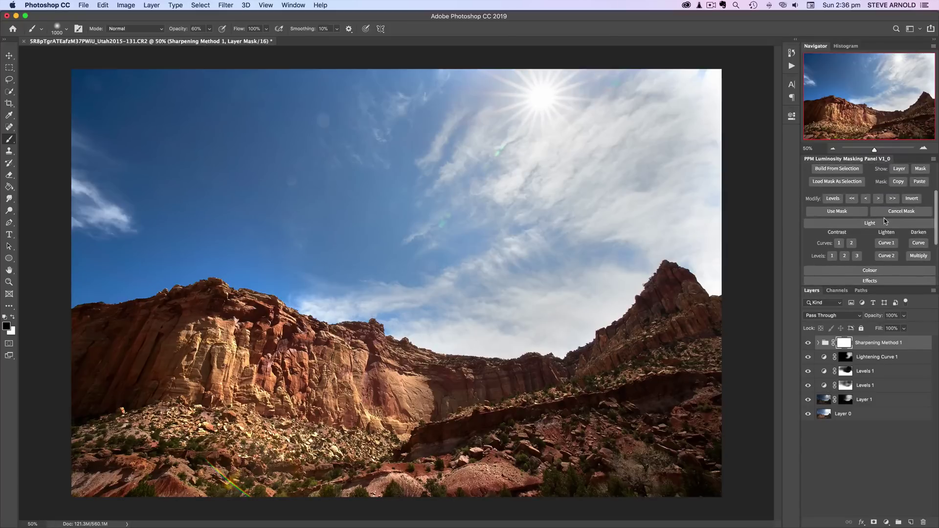